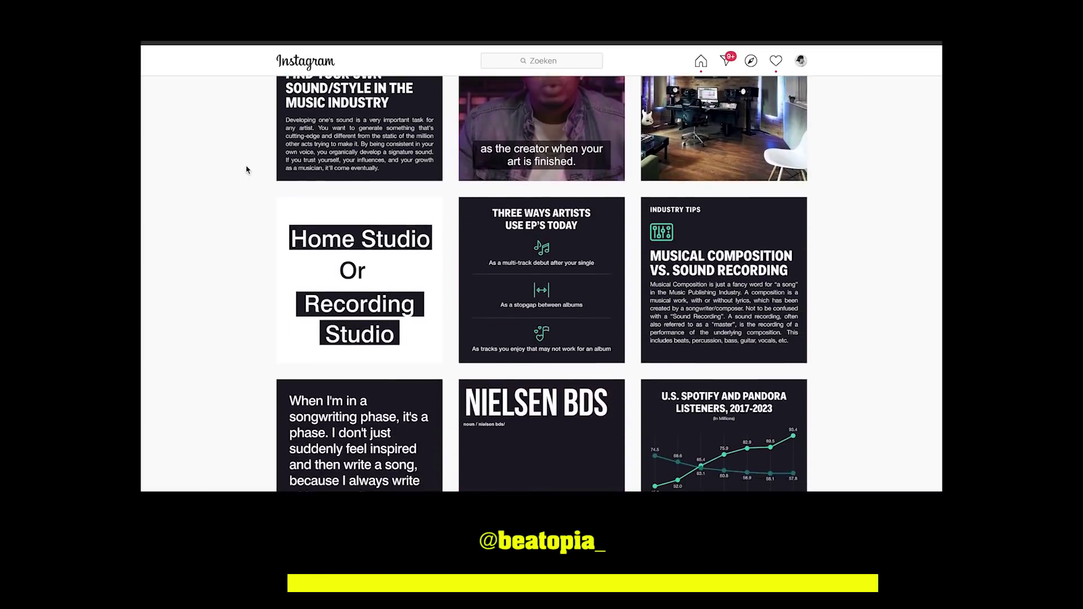
{"action": "scroll", "coordinate": [246, 169], "scroll_direction": "down", "scroll_amount": 10}
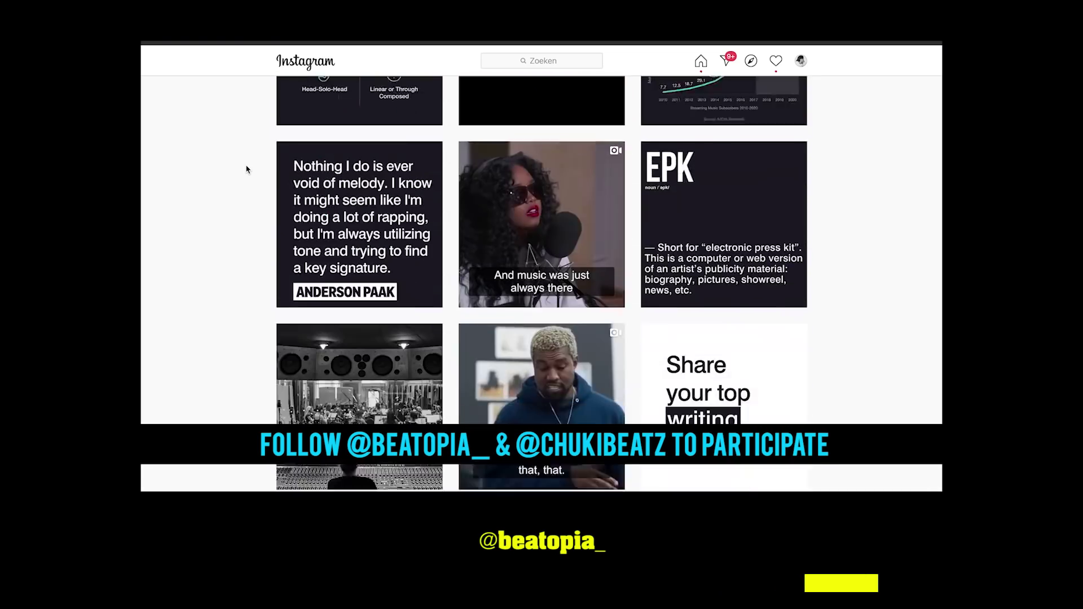
{"action": "scroll", "coordinate": [246, 169], "scroll_direction": "down", "scroll_amount": 20}
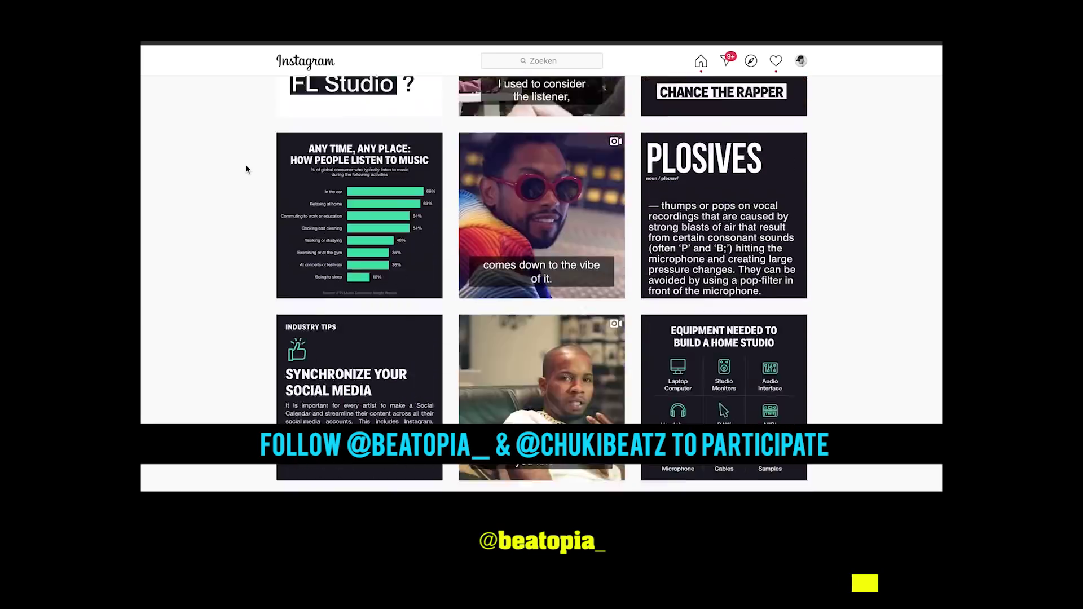
{"action": "scroll", "coordinate": [246, 169], "scroll_direction": "down", "scroll_amount": 2}
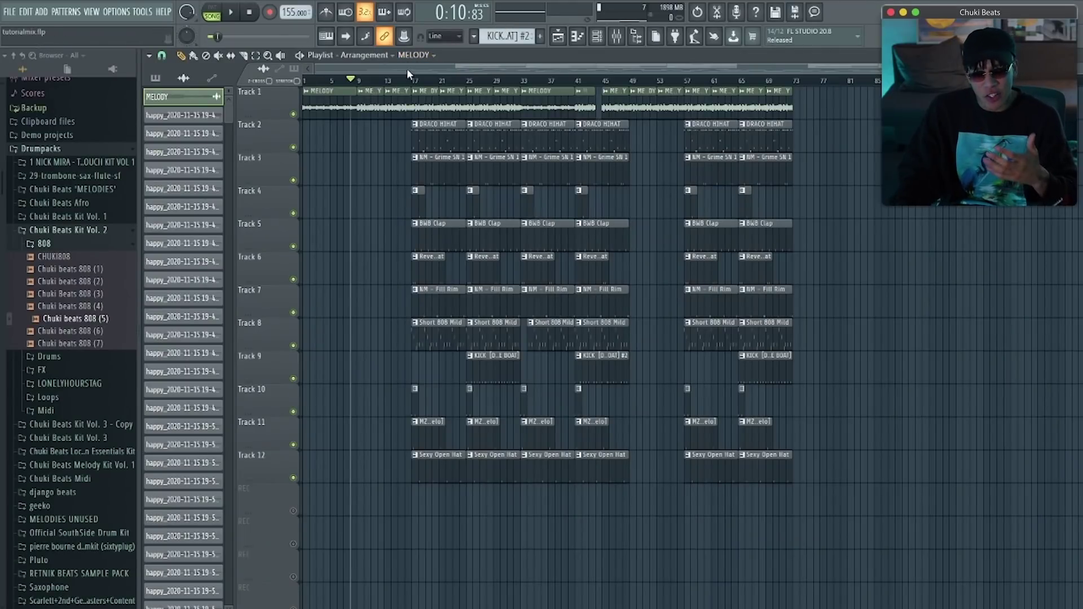
Select bars 25 to 33 of the arrangement as the playback range in the Playlist.
{"action": "left_click", "coordinate": [414, 81]}
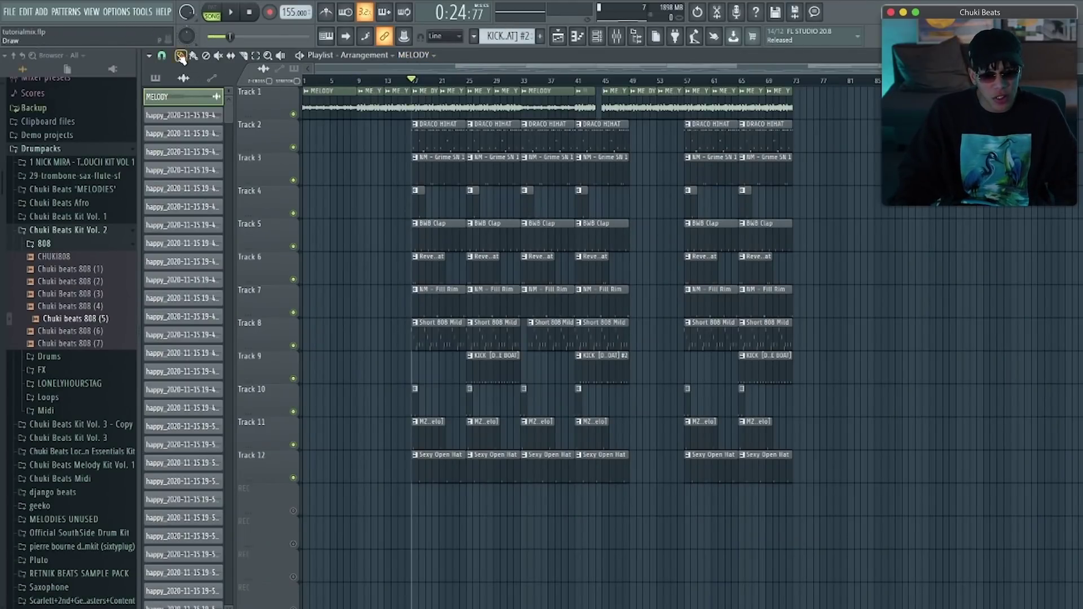
{"action": "left_click", "coordinate": [161, 55]}
{"action": "left_click", "coordinate": [172, 234]}
{"action": "scroll", "coordinate": [412, 164], "scroll_direction": "up", "scroll_amount": 3}
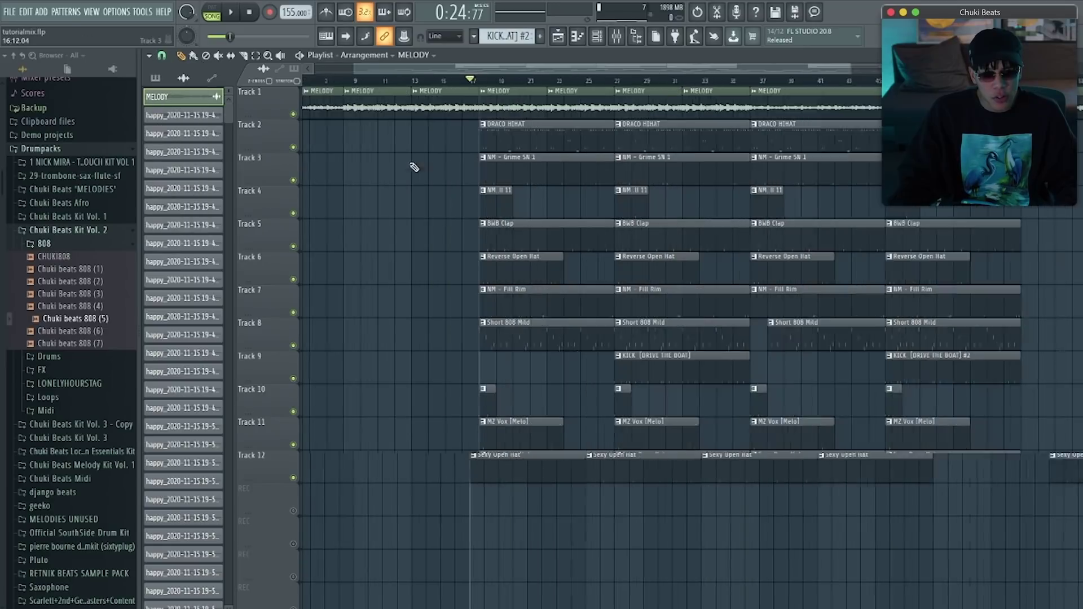
{"action": "left_click_drag", "start_coordinate": [809, 87], "coordinate": [650, 87]}
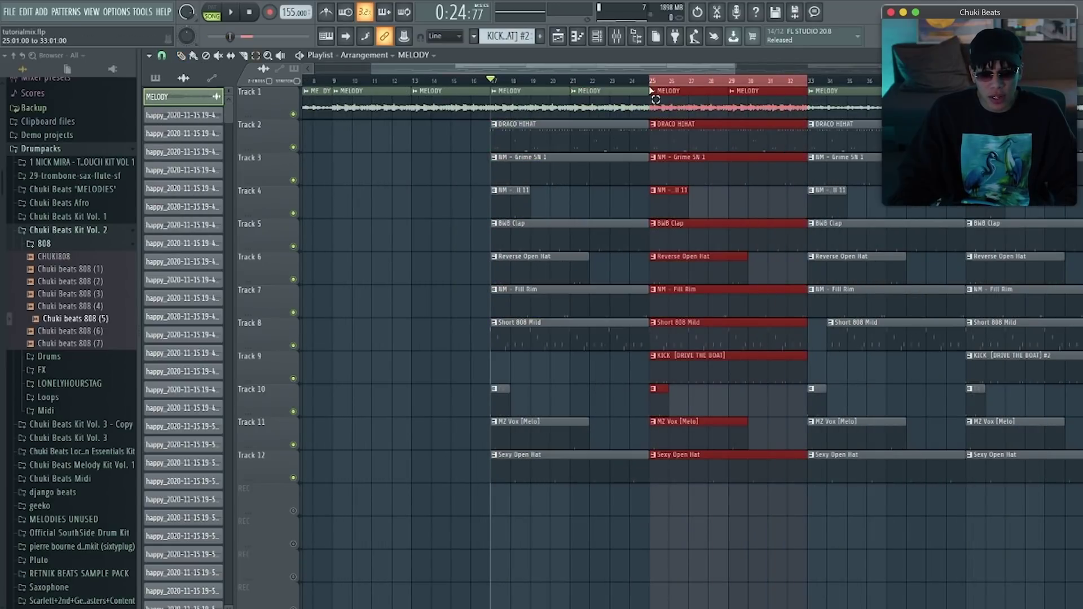
{"action": "scroll", "coordinate": [400, 84], "scroll_direction": "down", "scroll_amount": 3}
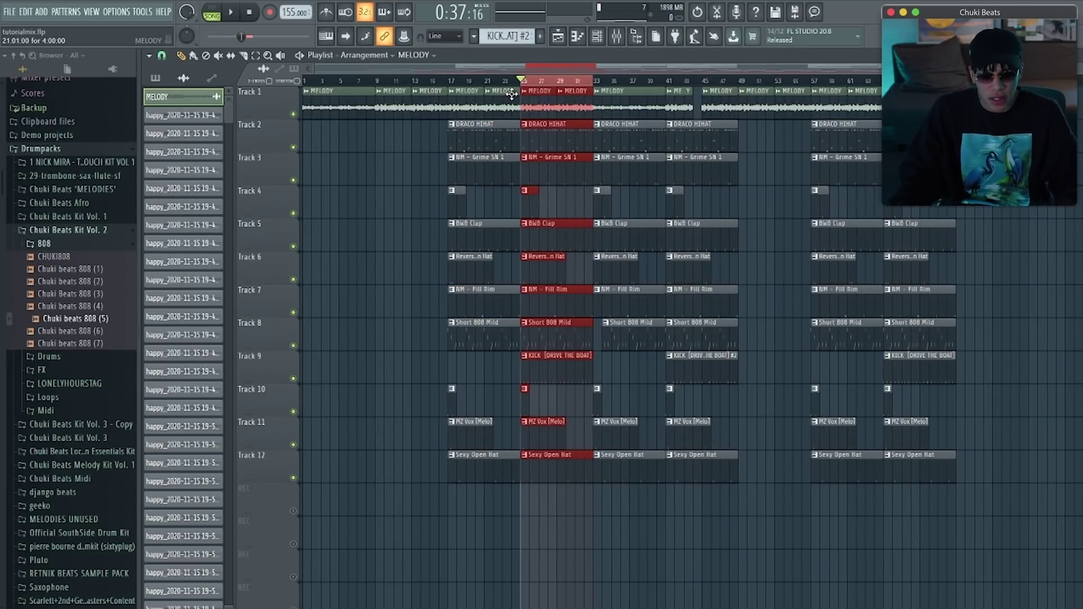
Mute Tracks 2 through 12 so that only the melody on Track 1 plays, and briefly audition it.
{"action": "left_click_drag", "start_coordinate": [293, 147], "coordinate": [300, 479]}
{"action": "key", "text": "space"}
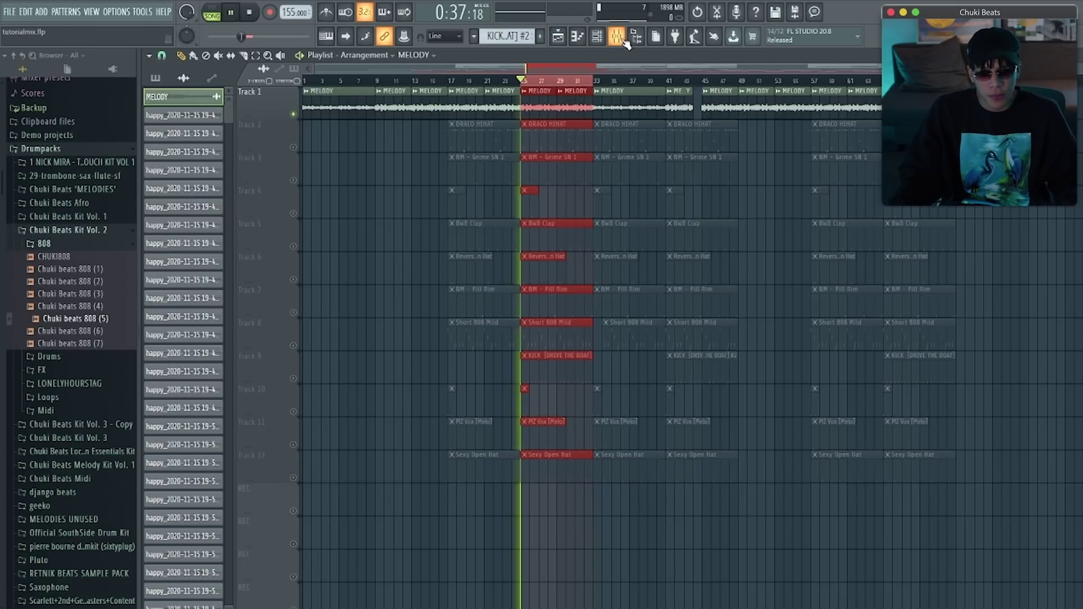
{"action": "key", "text": "space"}
Check the MELODY clip's mixer track assignment in its channel settings and in the channel rack.
{"action": "double_click", "coordinate": [574, 101]}
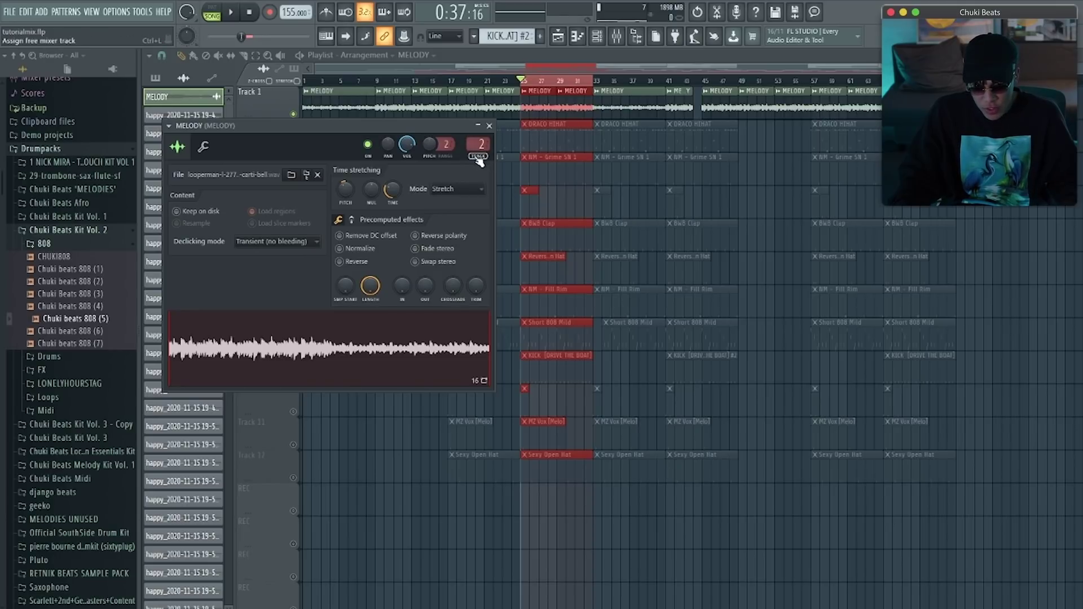
{"action": "left_click", "coordinate": [596, 36]}
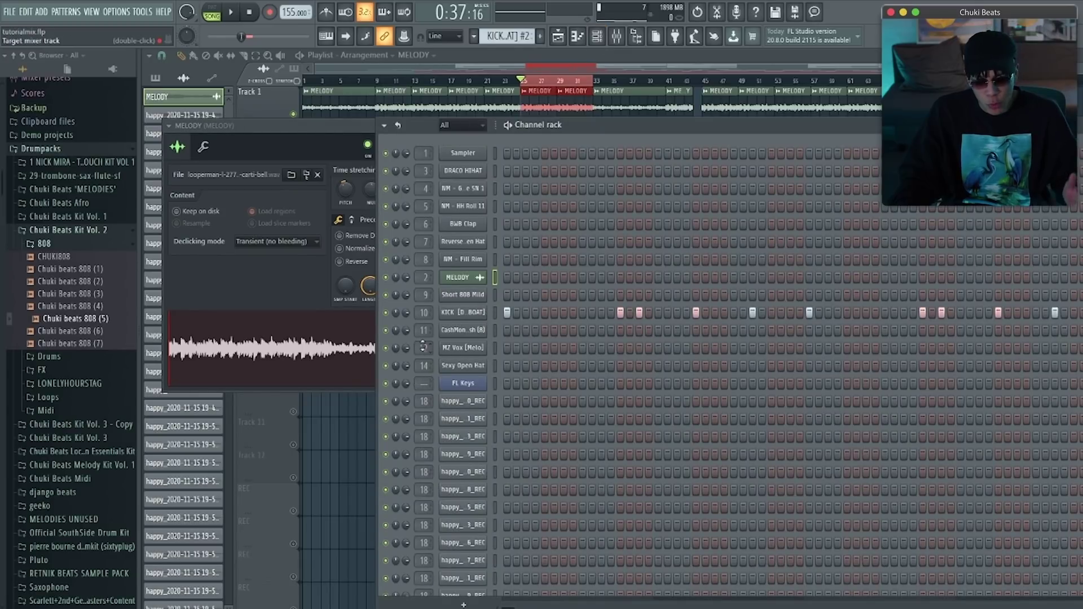
{"action": "left_click", "coordinate": [567, 66]}
Play the selected section with the mixer open to check the soloed melody's level on the meters.
{"action": "left_click", "coordinate": [616, 36]}
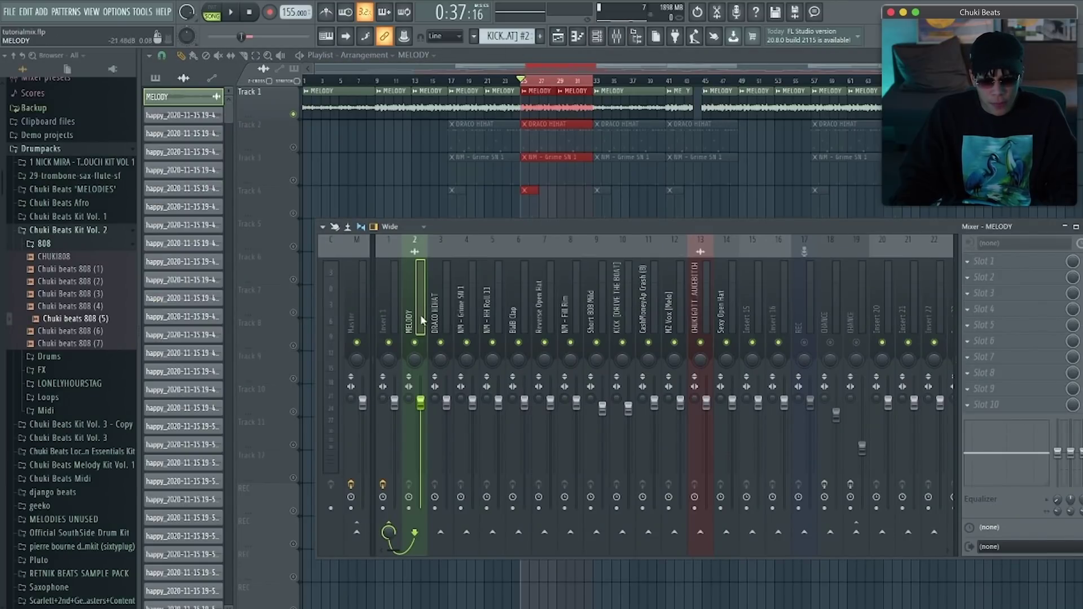
{"action": "key", "text": "space"}
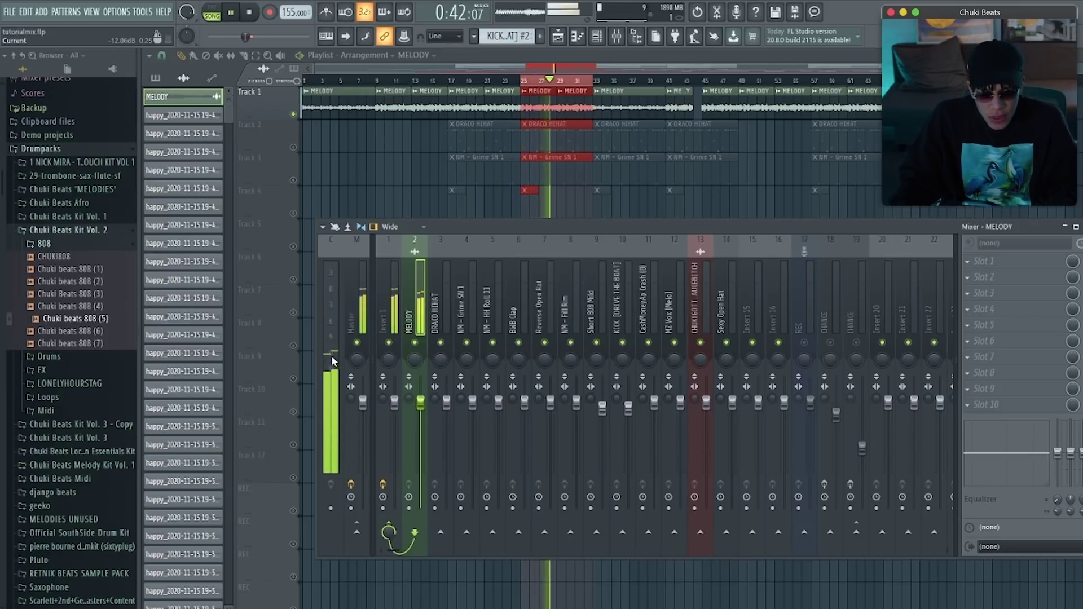
{"action": "key", "text": "space"}
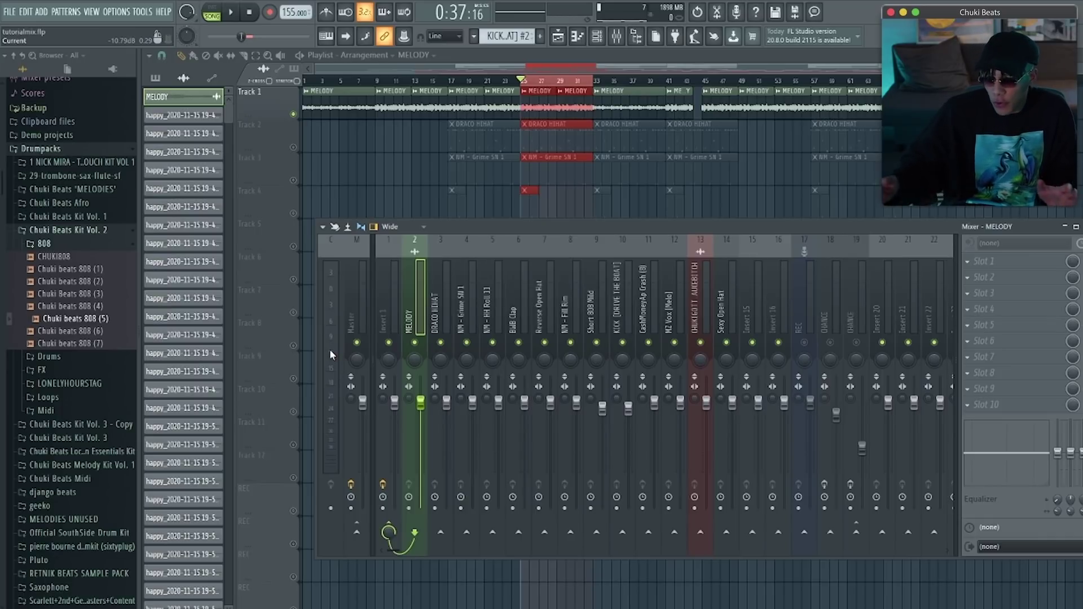
{"action": "key", "text": "space"}
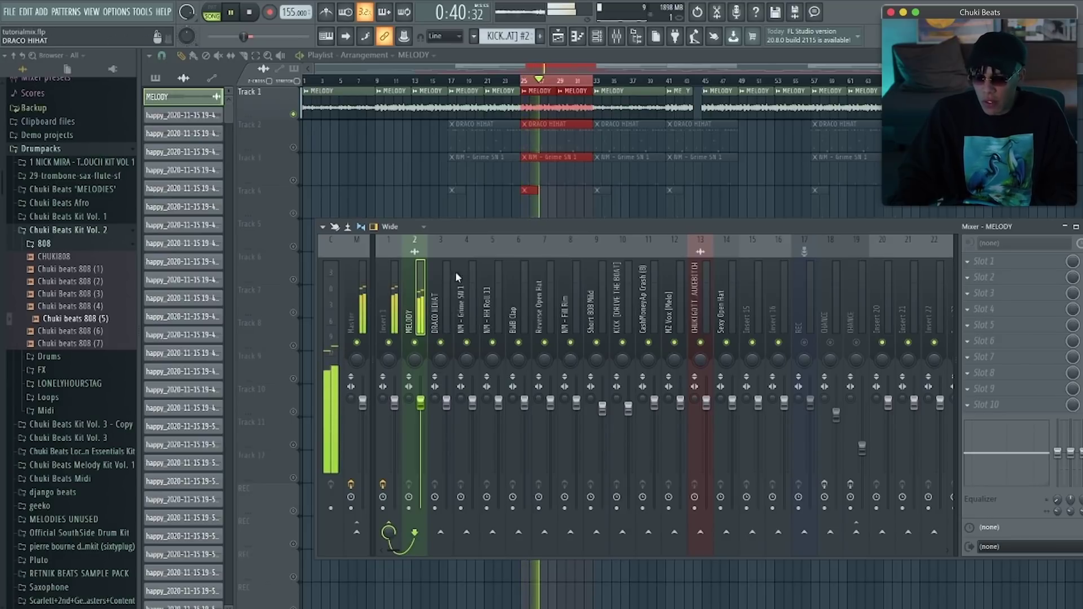
{"action": "key", "text": "space"}
Compare the MELODY volume control in its channel settings with the channel rack and mixer, and close those windows.
{"action": "double_click", "coordinate": [543, 110]}
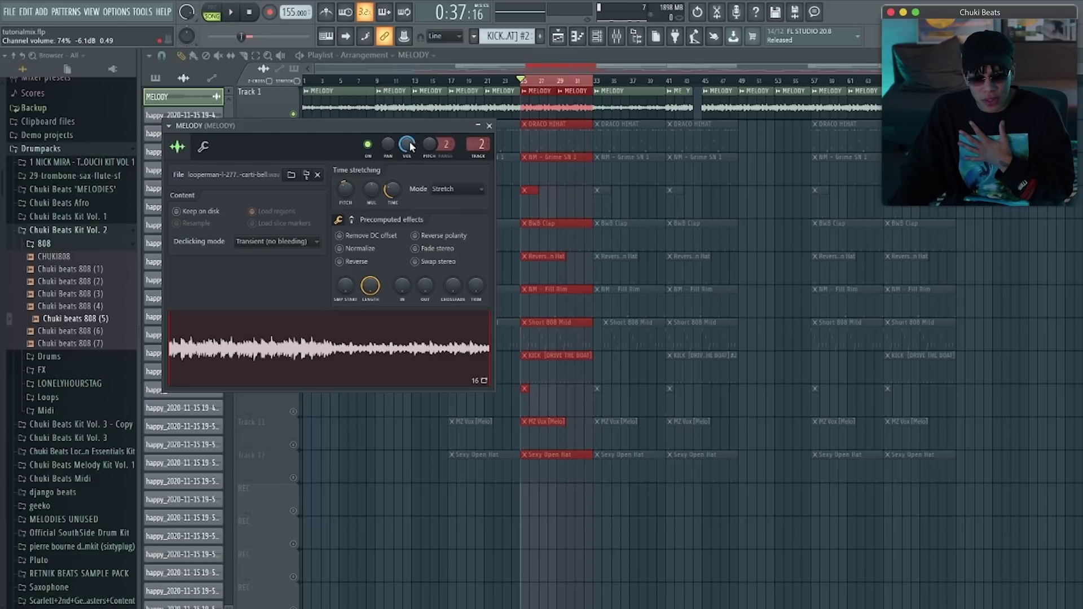
{"action": "left_click", "coordinate": [597, 37]}
{"action": "left_click_drag", "start_coordinate": [340, 125], "coordinate": [212, 180]}
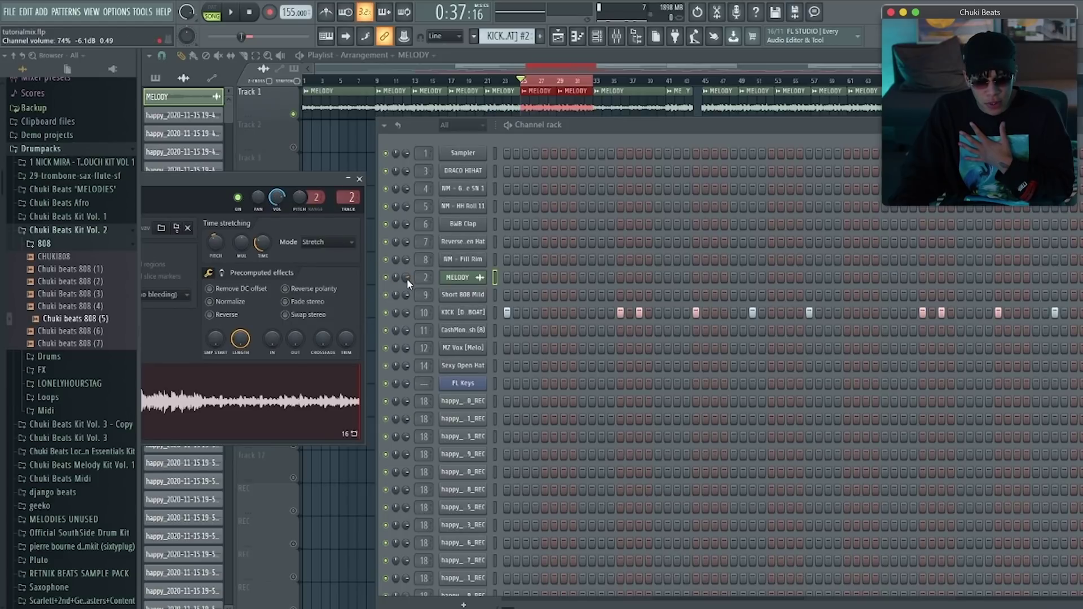
{"action": "key", "text": "F9"}
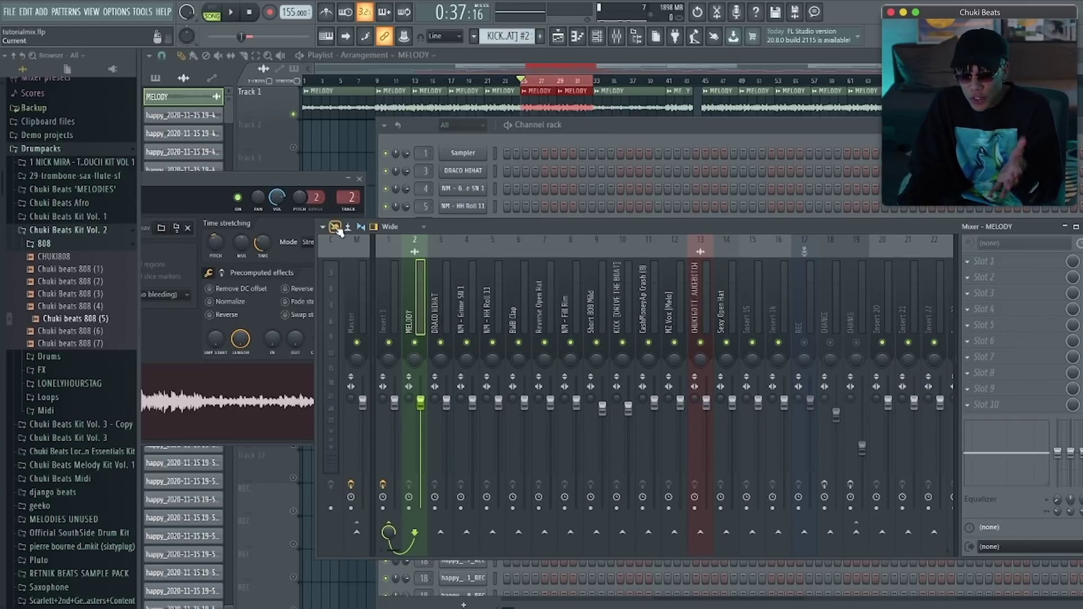
{"action": "left_click_drag", "start_coordinate": [298, 186], "coordinate": [298, 188]}
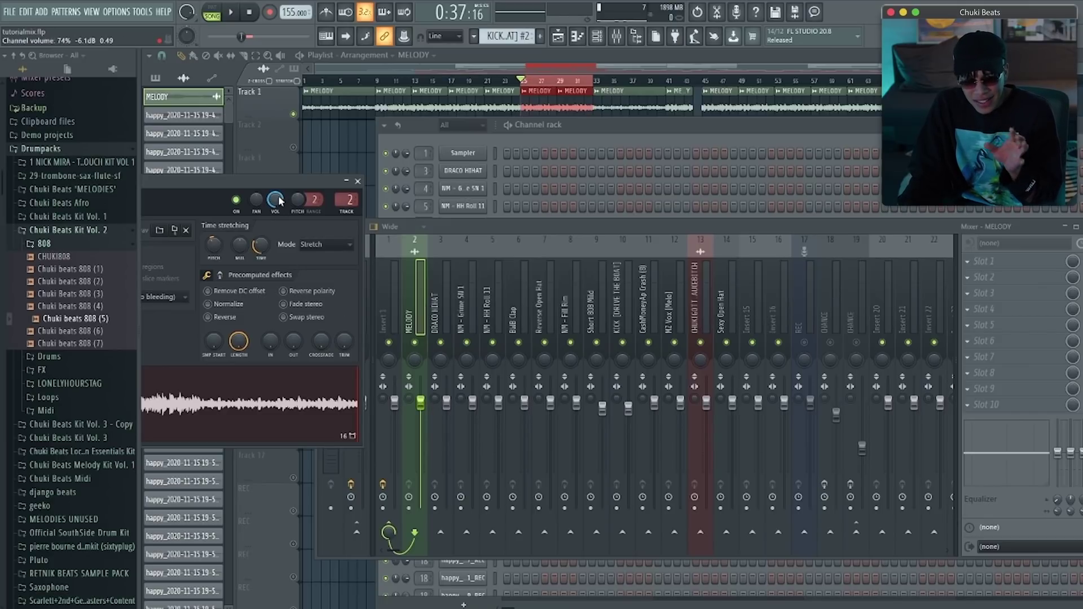
{"action": "left_click", "coordinate": [570, 139]}
{"action": "left_click", "coordinate": [521, 54]}
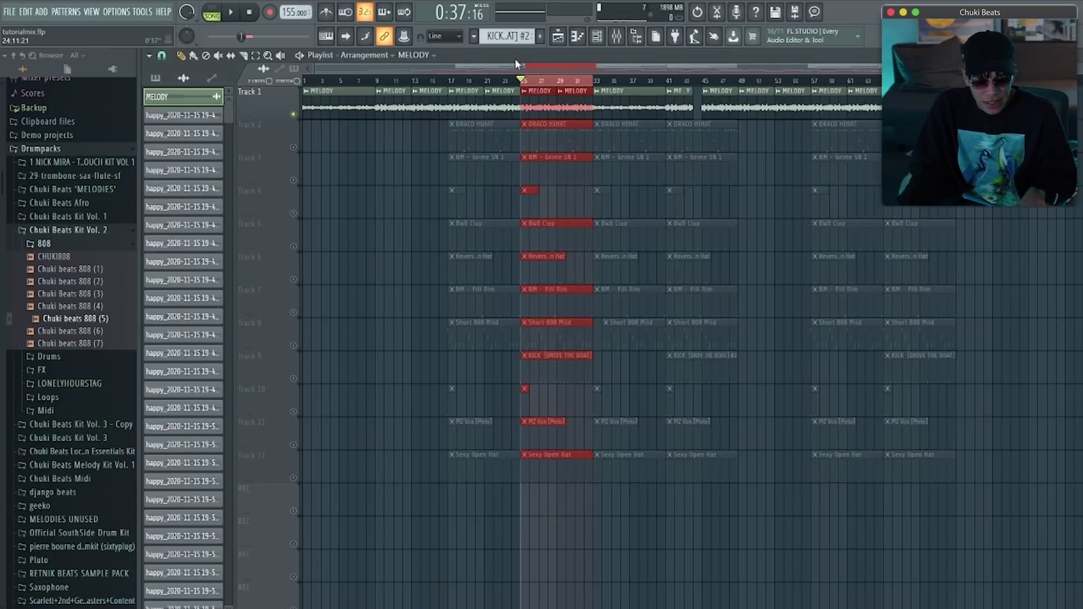
Unmute the DRACO HIHAT on Track 2 and play it with the melody while checking both levels in the mixer.
{"action": "left_click", "coordinate": [293, 148]}
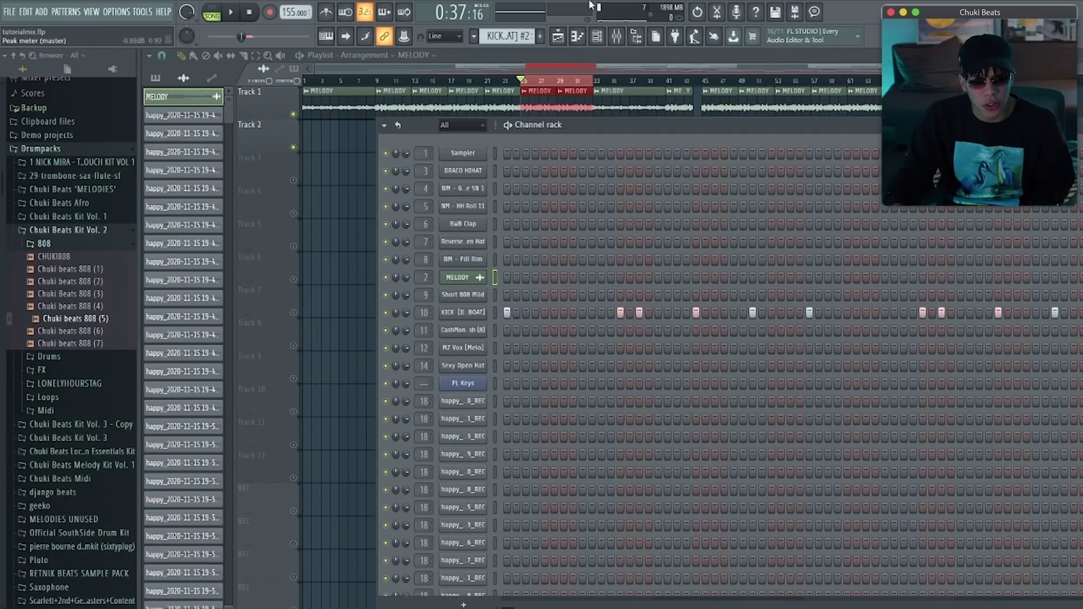
{"action": "key", "text": "F6"}
{"action": "key", "text": "space"}
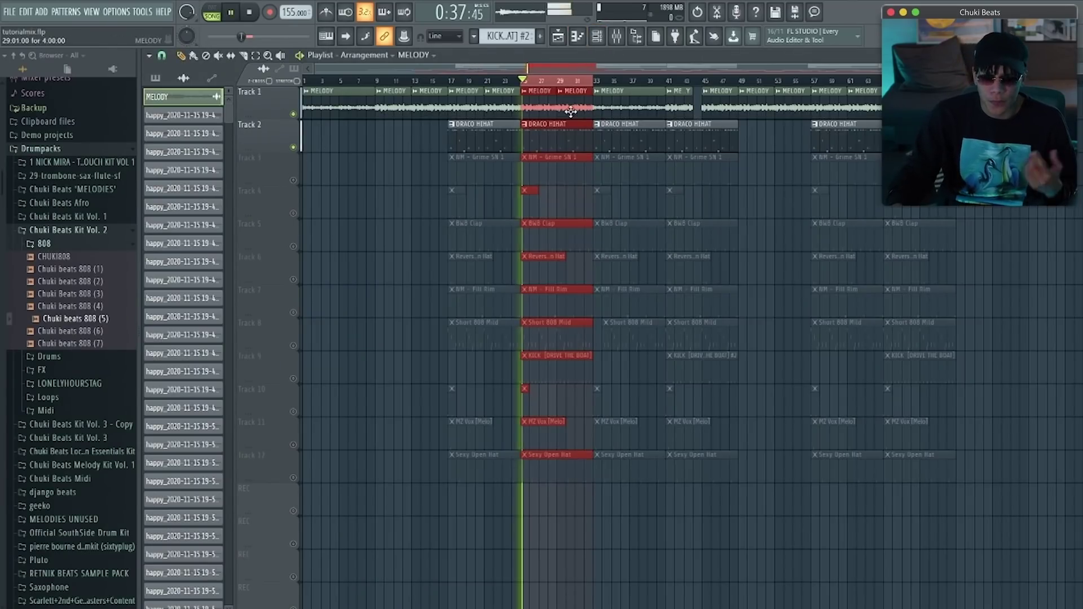
{"action": "key", "text": "F6"}
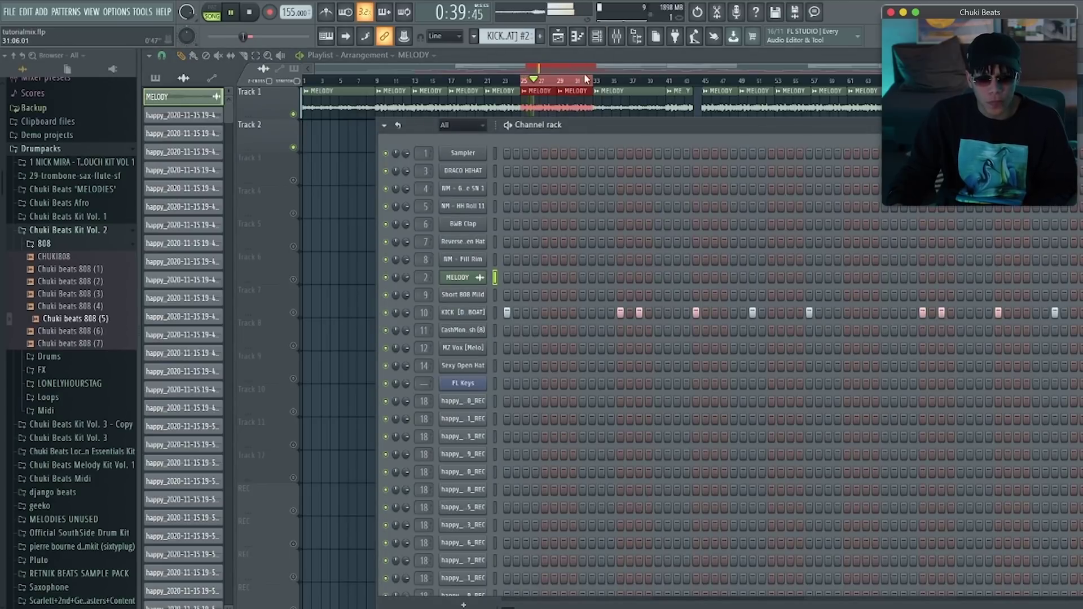
{"action": "key", "text": "F9"}
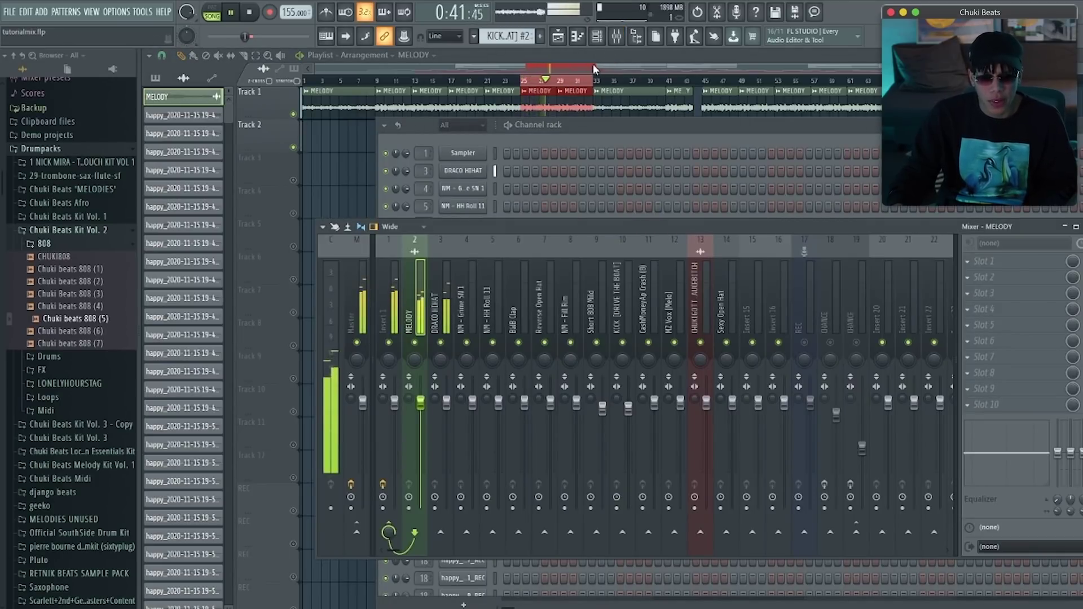
{"action": "key", "text": "space"}
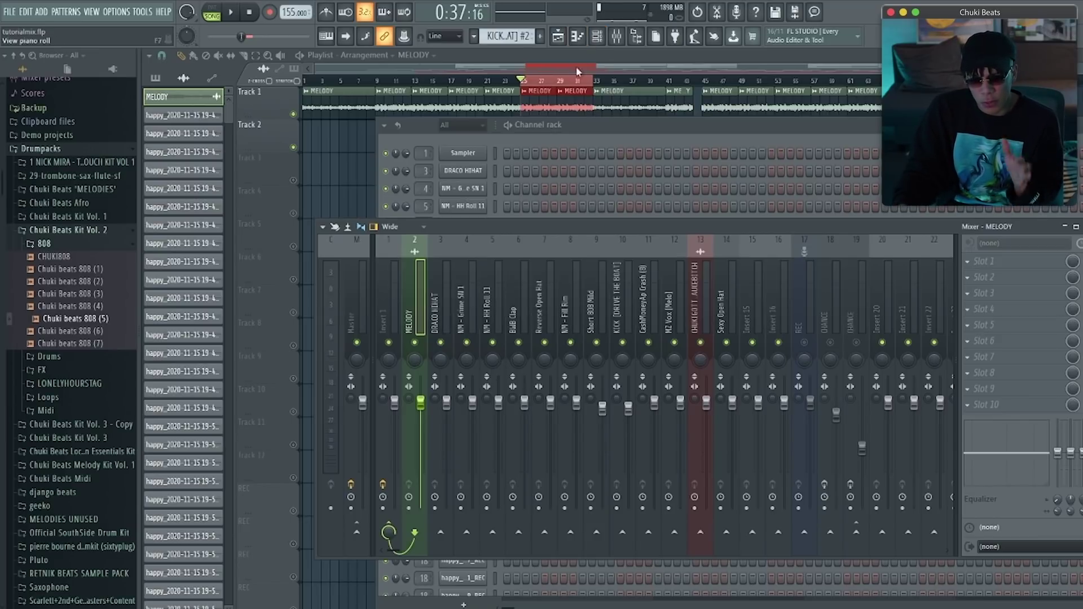
{"action": "key", "text": "F9"}
{"action": "key", "text": "F6"}
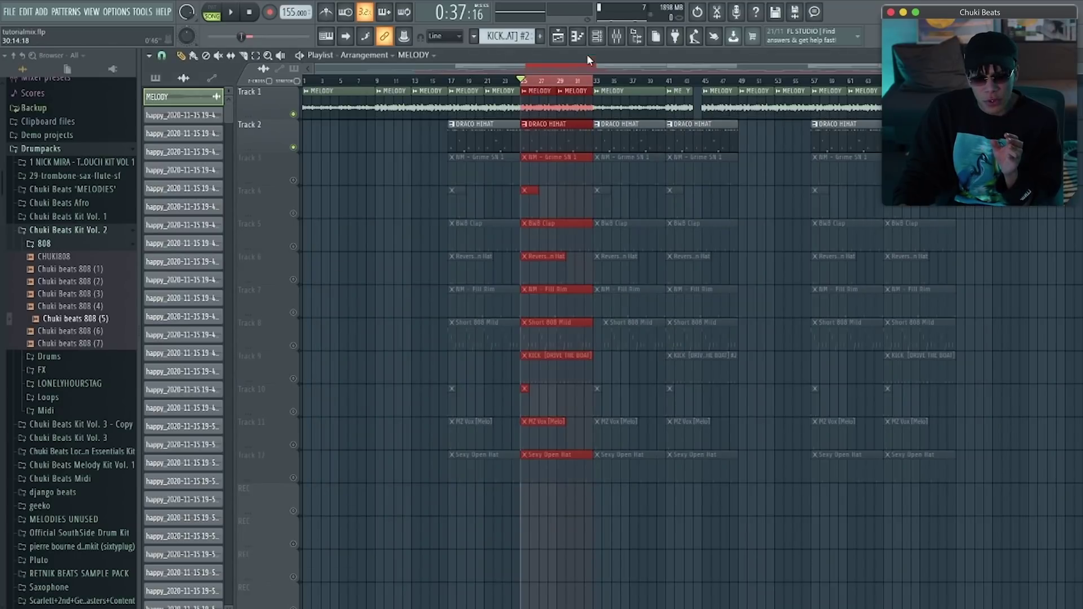
Check the DRACO HIHAT channel volume in the channel rack while auditioning it against the melody.
{"action": "left_click", "coordinate": [596, 36]}
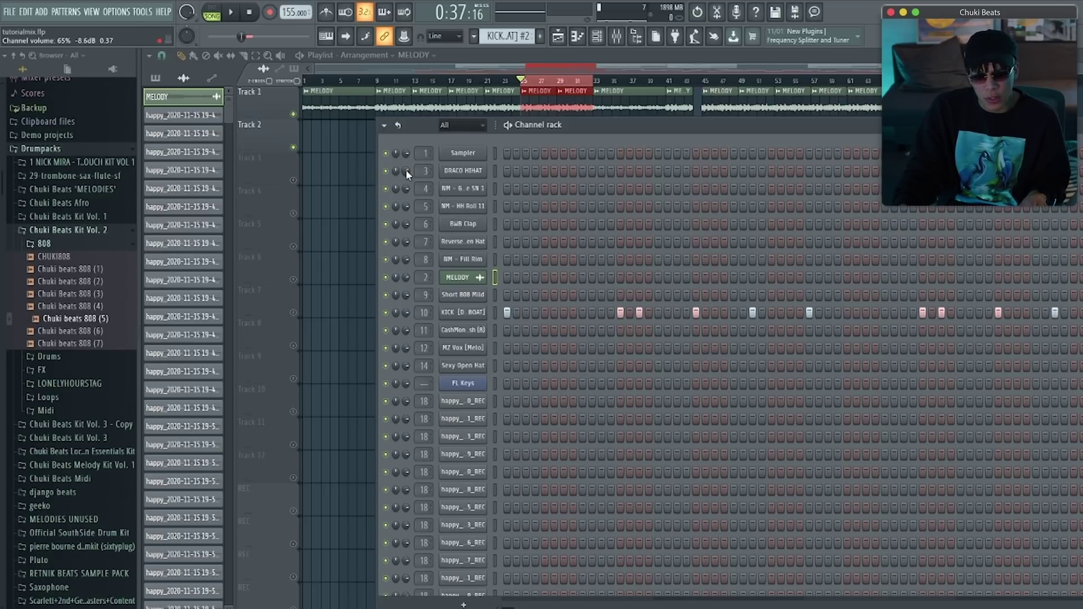
{"action": "key", "text": "space"}
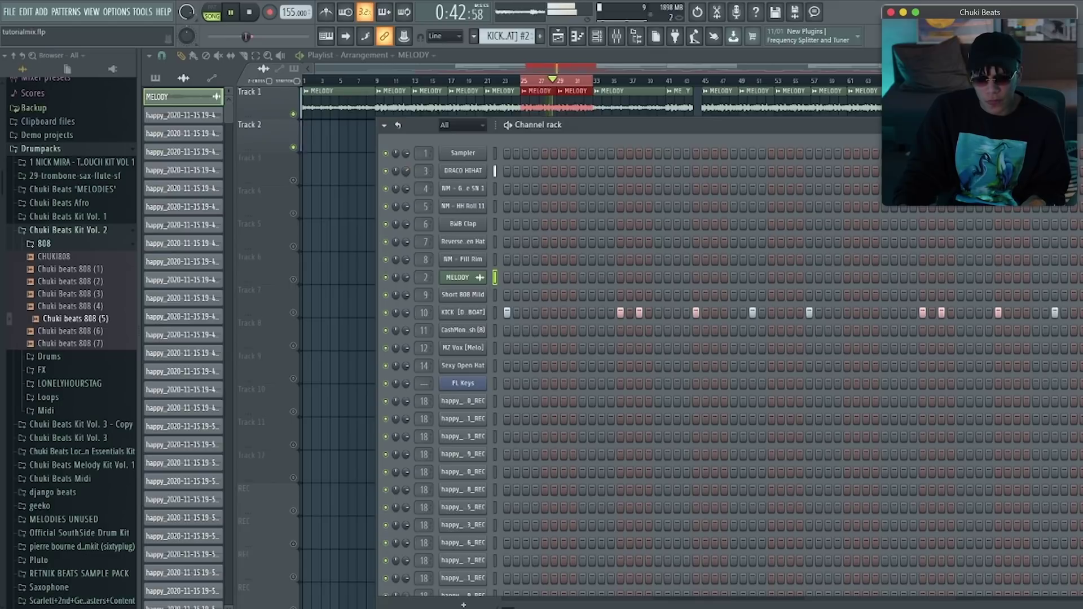
{"action": "key", "text": "space"}
{"action": "key", "text": "F6"}
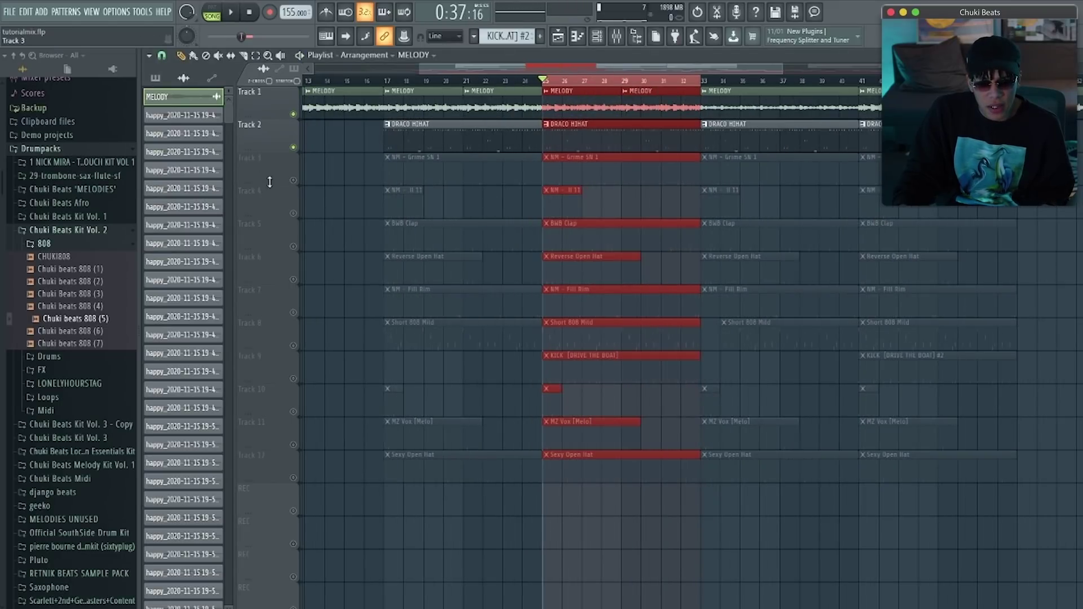
Unmute the BWB Clap on Track 5, keeping the Track 3 snare muted, and audition it with the melody and hi-hat.
{"action": "left_click", "coordinate": [293, 180]}
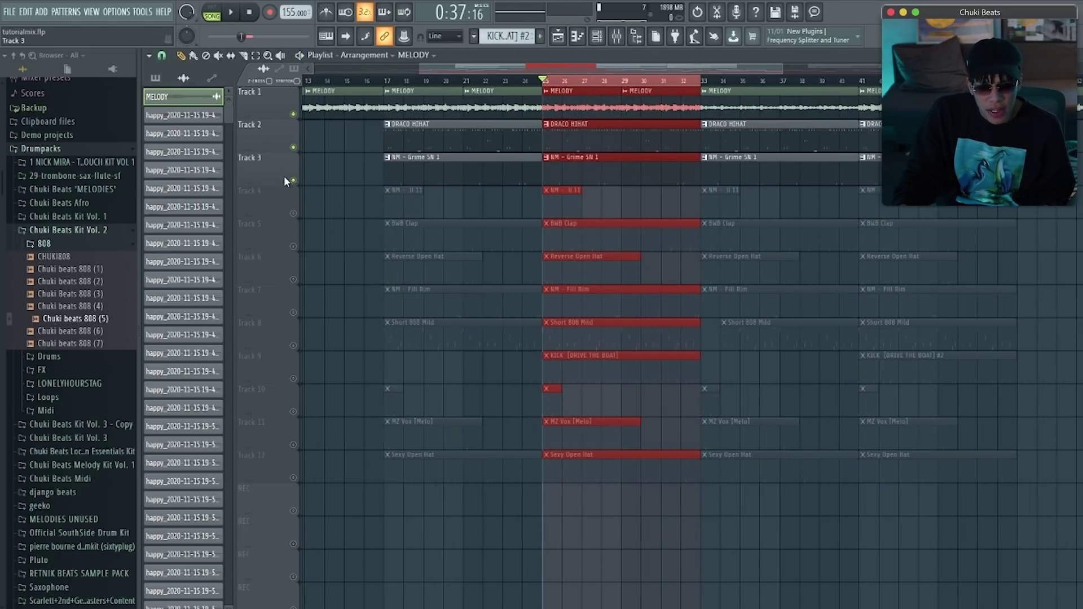
{"action": "left_click", "coordinate": [293, 181]}
{"action": "left_click", "coordinate": [293, 246]}
{"action": "key", "text": "space"}
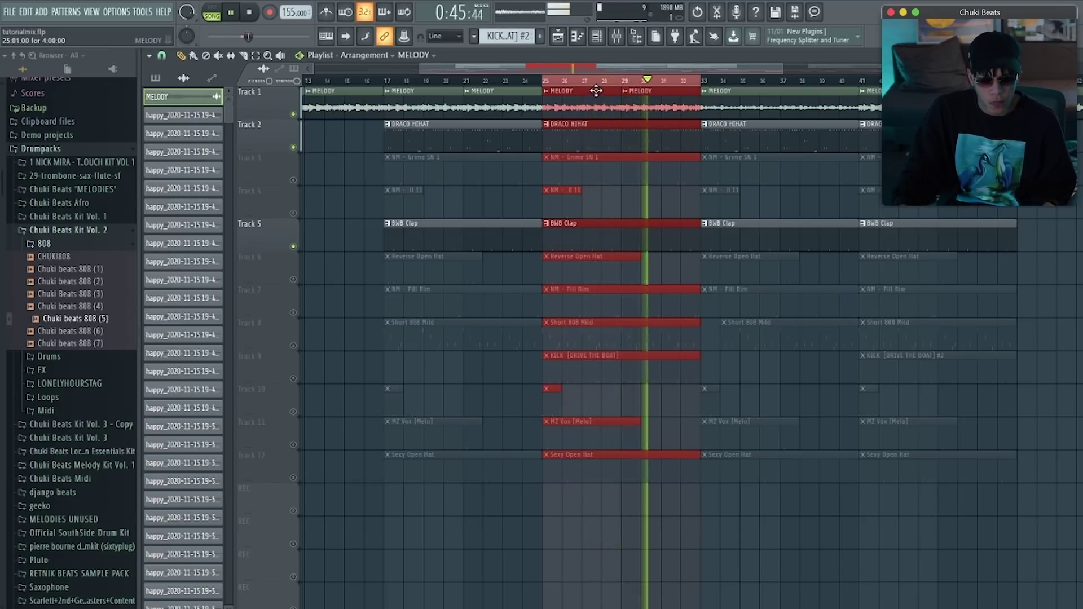
{"action": "key", "text": "space"}
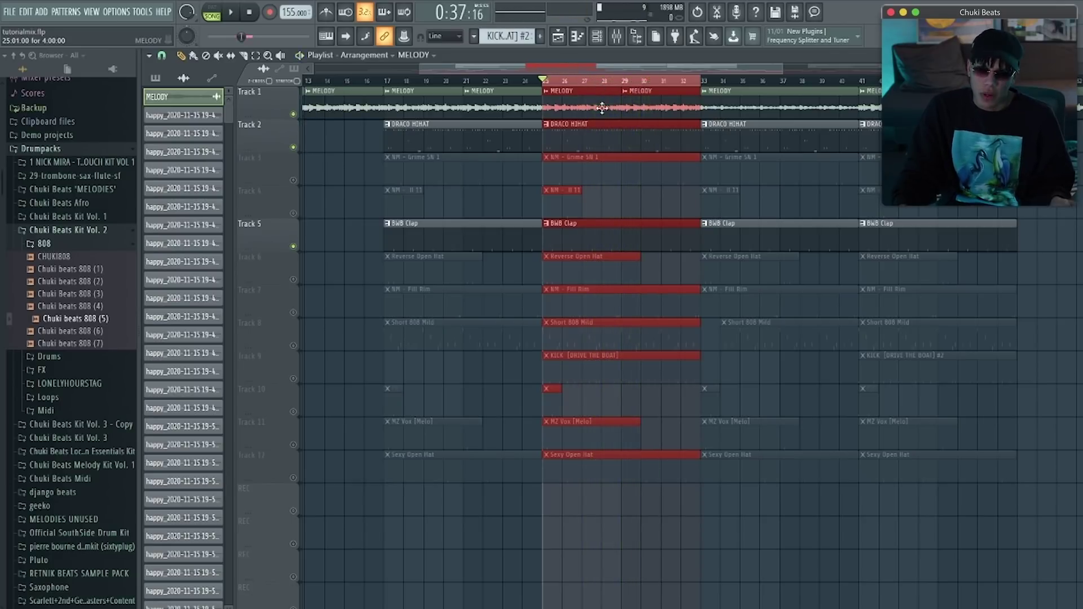
Inspect the BWB Clap pattern in the piano roll and channel rack during playback, and return to the Playlist.
{"action": "double_click", "coordinate": [589, 247]}
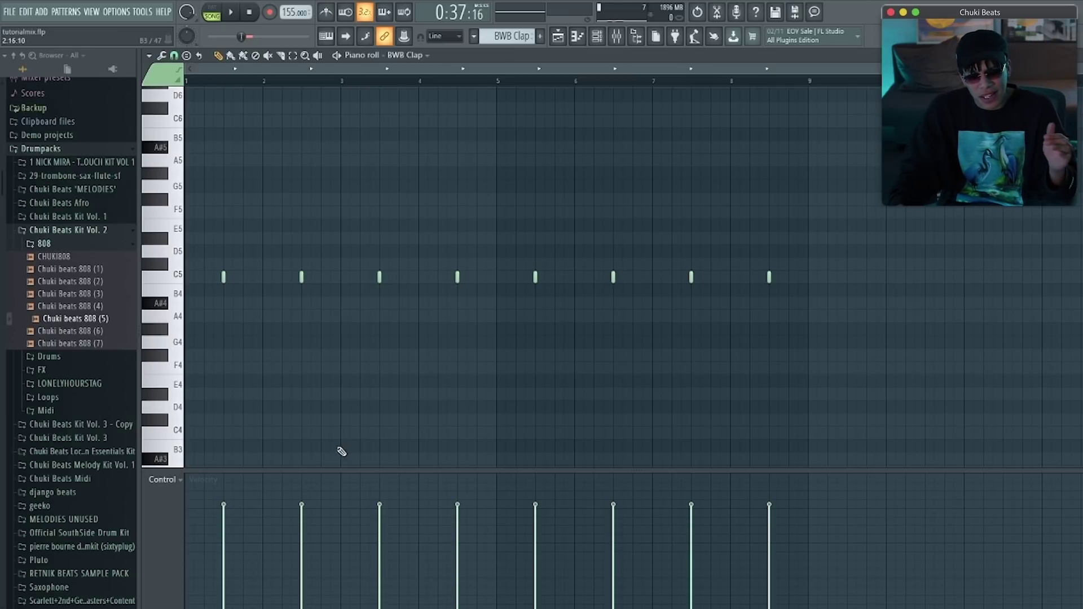
{"action": "key", "text": "space"}
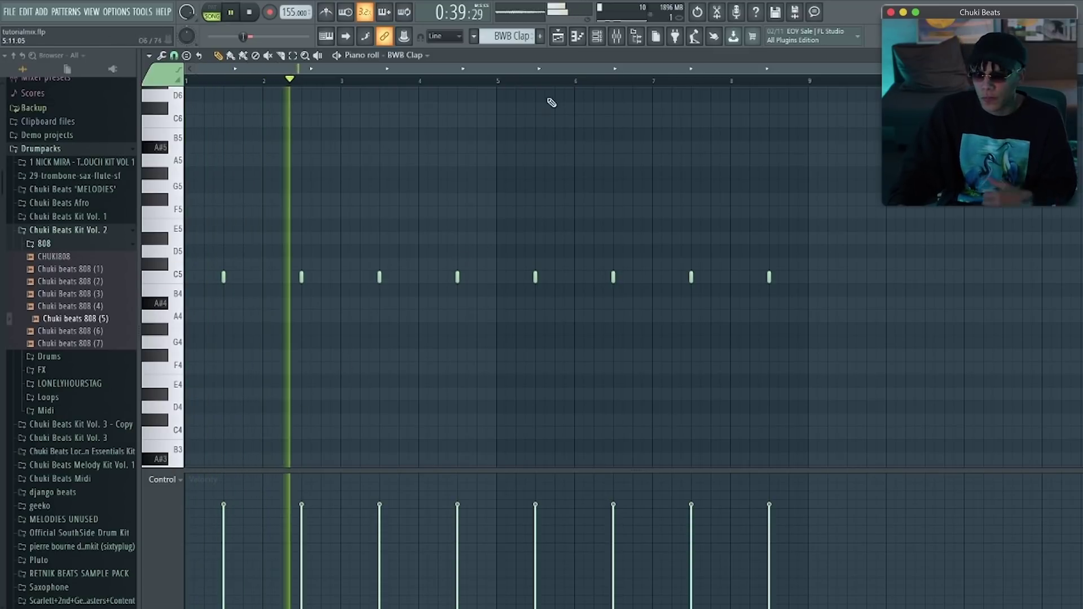
{"action": "left_click", "coordinate": [597, 36]}
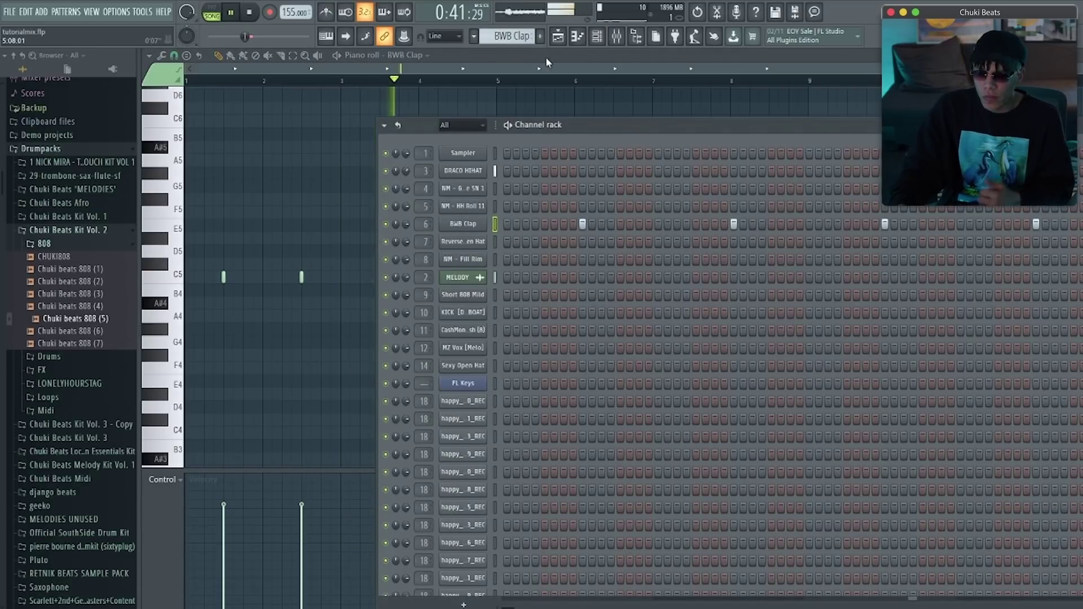
{"action": "left_click", "coordinate": [557, 36]}
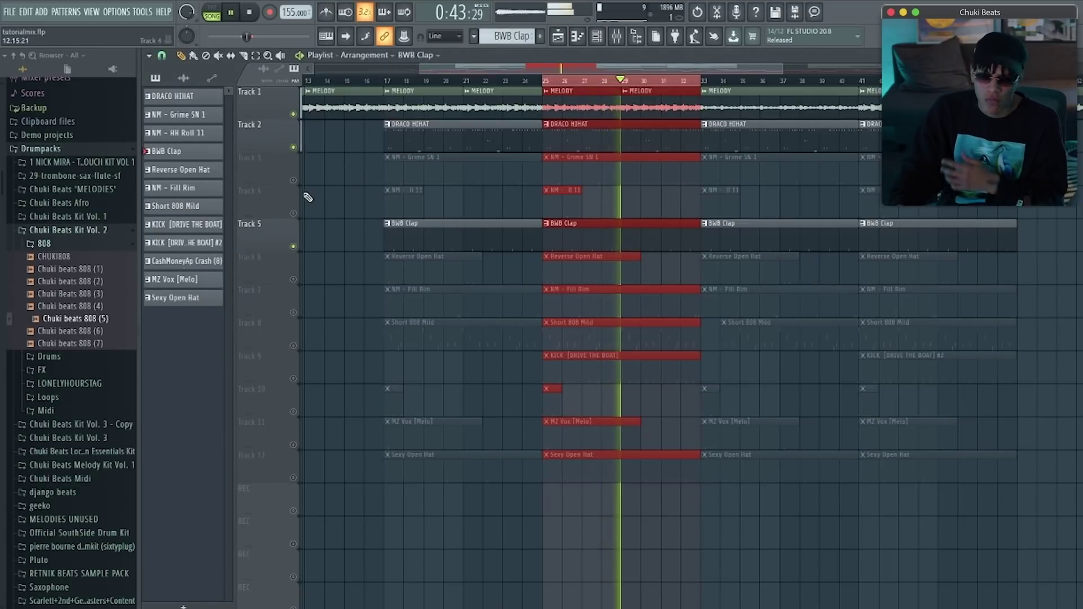
Unmute the NM - Grime SN 1 snare on Track 3 and audition it with the melody, hi-hat and clap.
{"action": "key", "text": "space"}
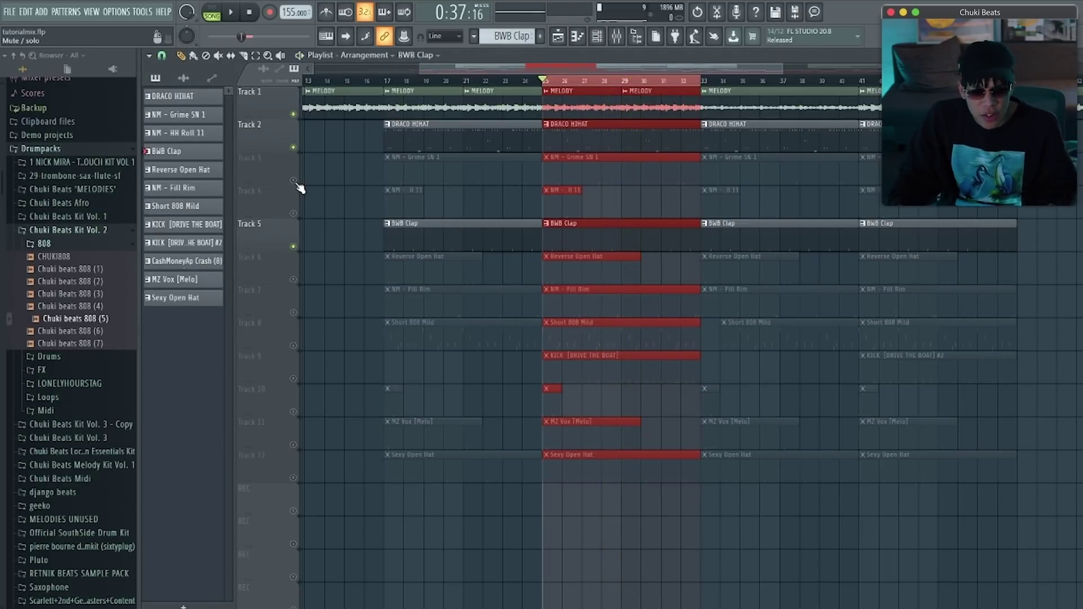
{"action": "left_click", "coordinate": [293, 181]}
{"action": "key", "text": "space"}
{"action": "scroll", "coordinate": [522, 176], "scroll_direction": "up", "scroll_amount": 3}
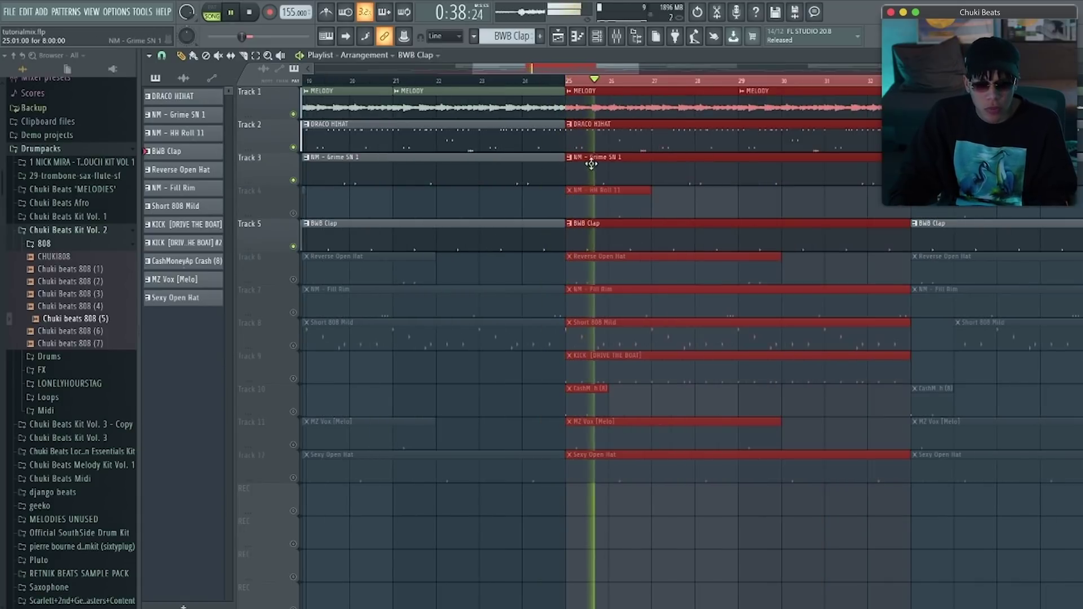
{"action": "key", "text": "space"}
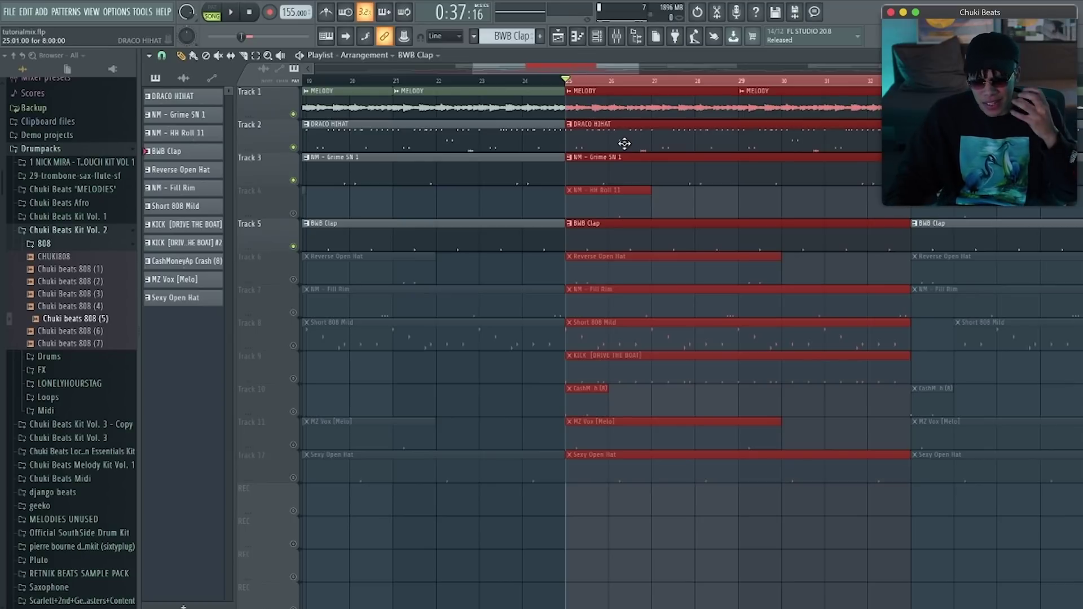
Lower the NM - Grime SN 1 channel volume to about 60% while the loop plays.
{"action": "left_click", "coordinate": [602, 38]}
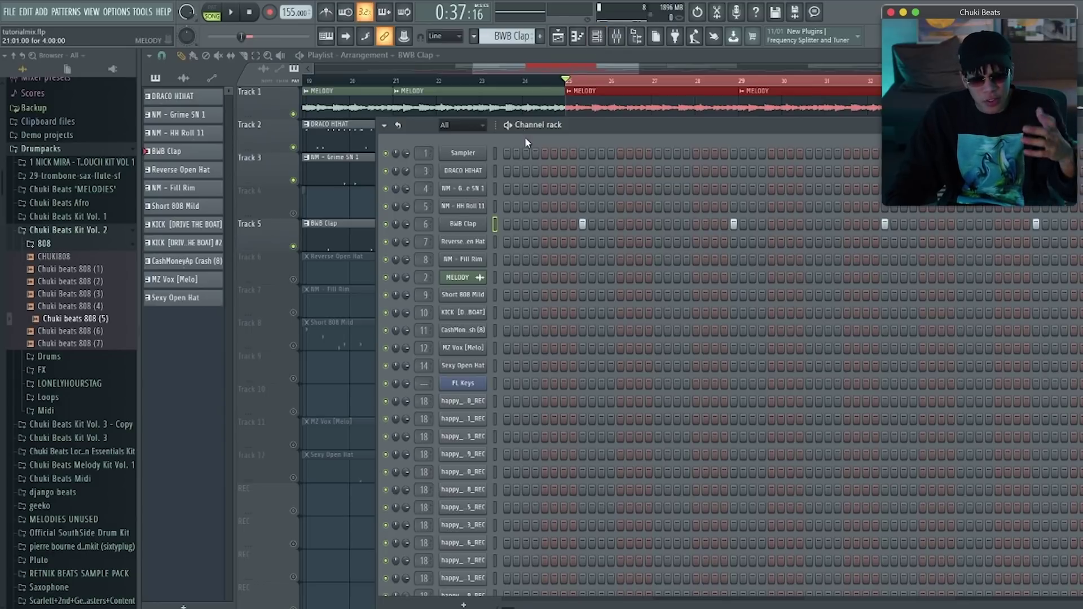
{"action": "left_click", "coordinate": [463, 189]}
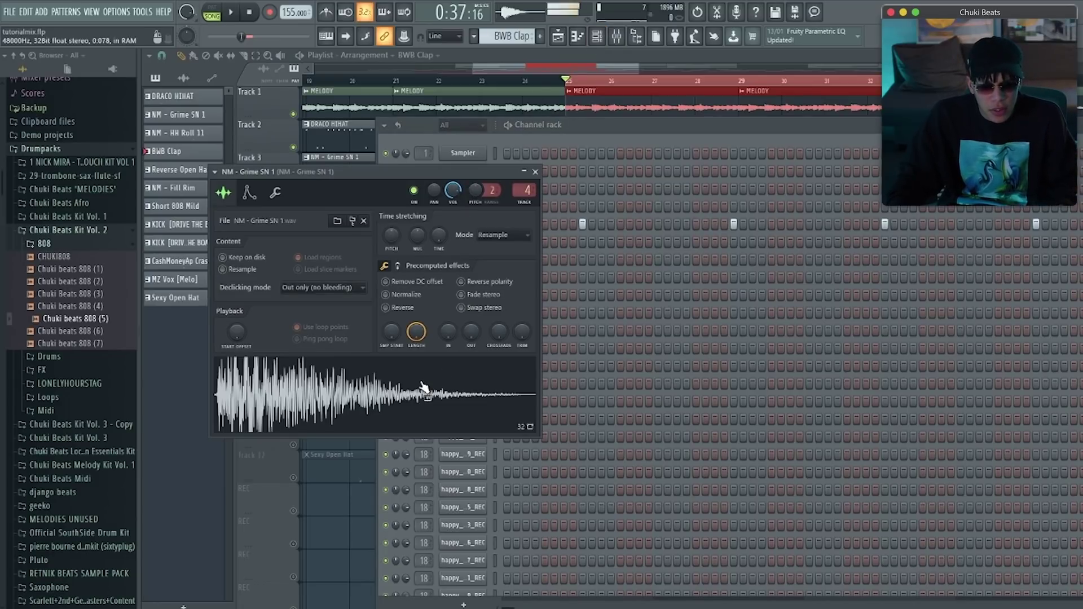
{"action": "left_click", "coordinate": [535, 172]}
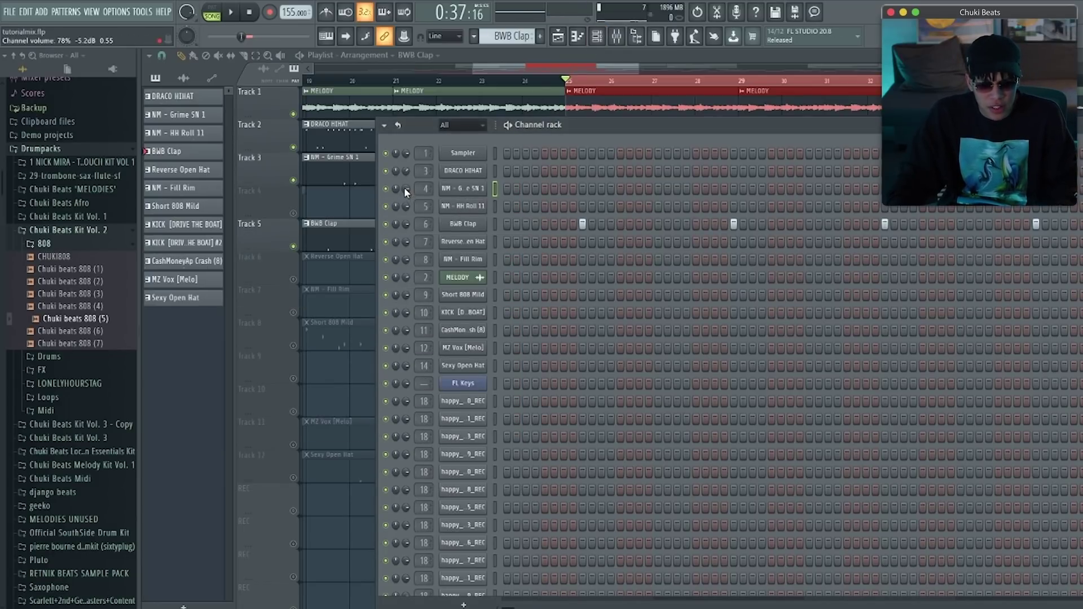
{"action": "key", "text": "space"}
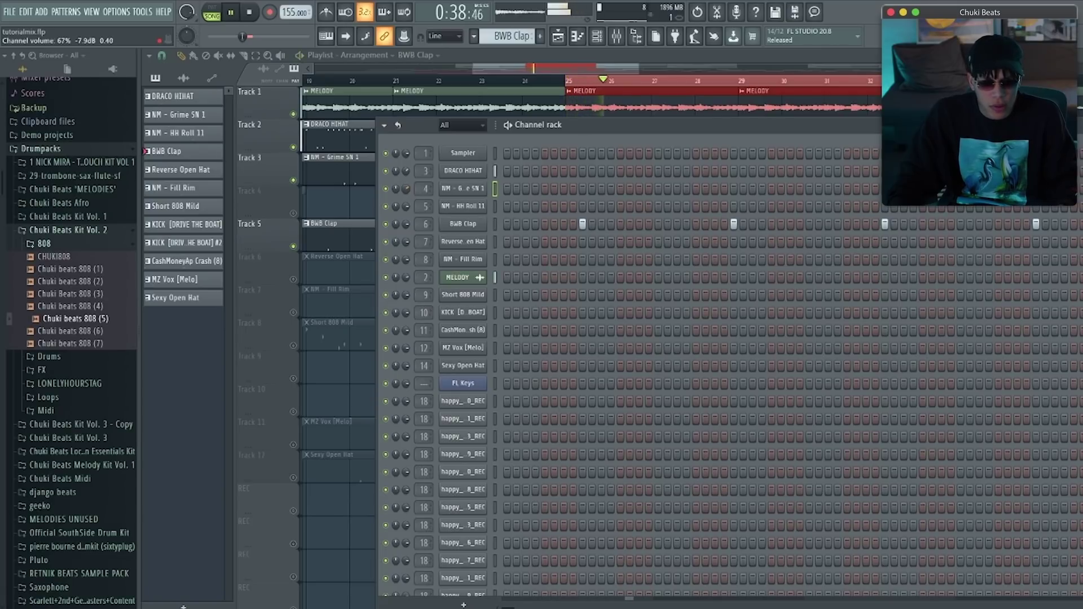
{"action": "left_click_drag", "start_coordinate": [404, 186], "coordinate": [406, 194]}
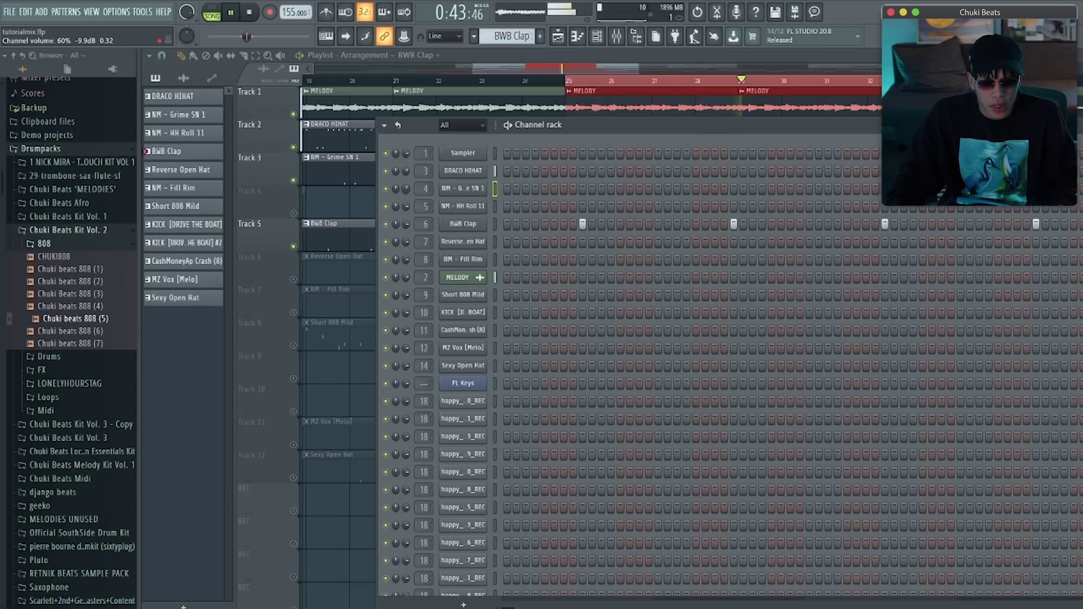
{"action": "key", "text": "space"}
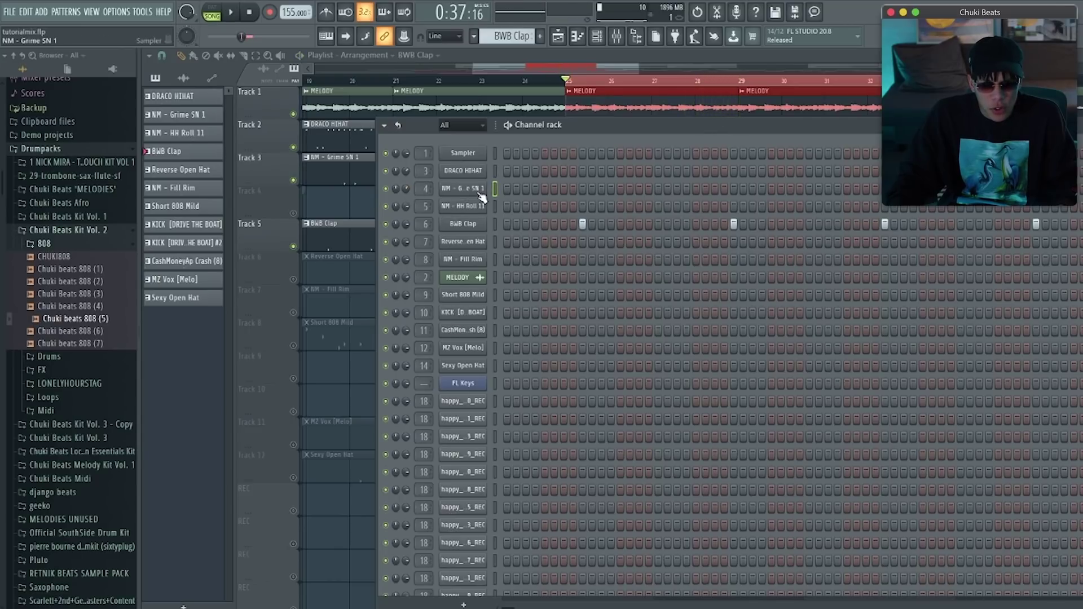
Open the NM - Grime SN 1 pattern in the piano roll and display the note panning in the control lane.
{"action": "left_click", "coordinate": [478, 190]}
{"action": "left_click", "coordinate": [522, 187]}
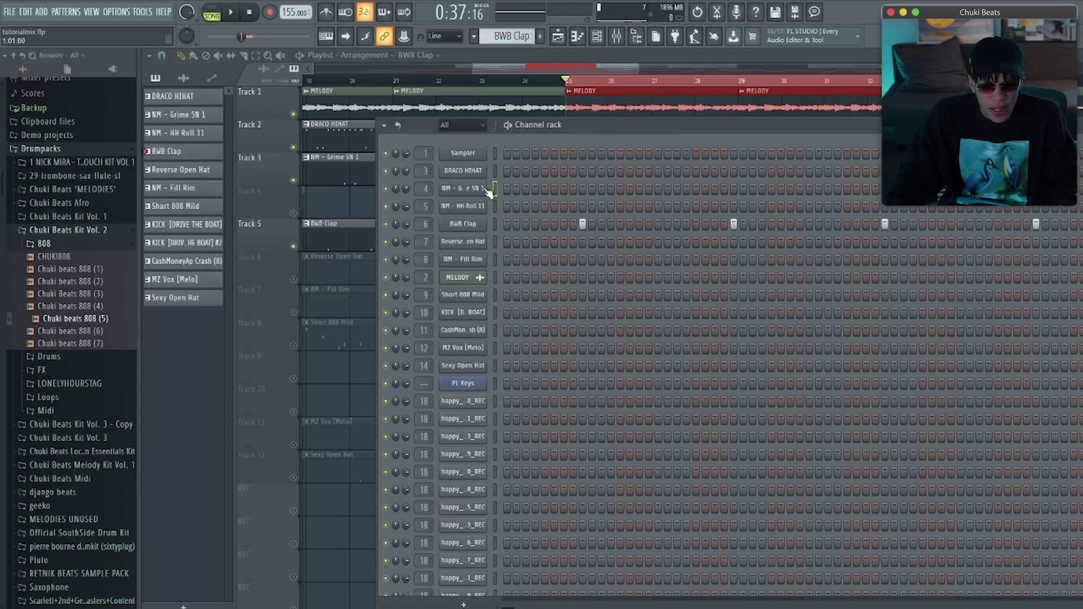
{"action": "key", "text": "space"}
{"action": "left_click", "coordinate": [596, 99]}
{"action": "double_click", "coordinate": [616, 167]}
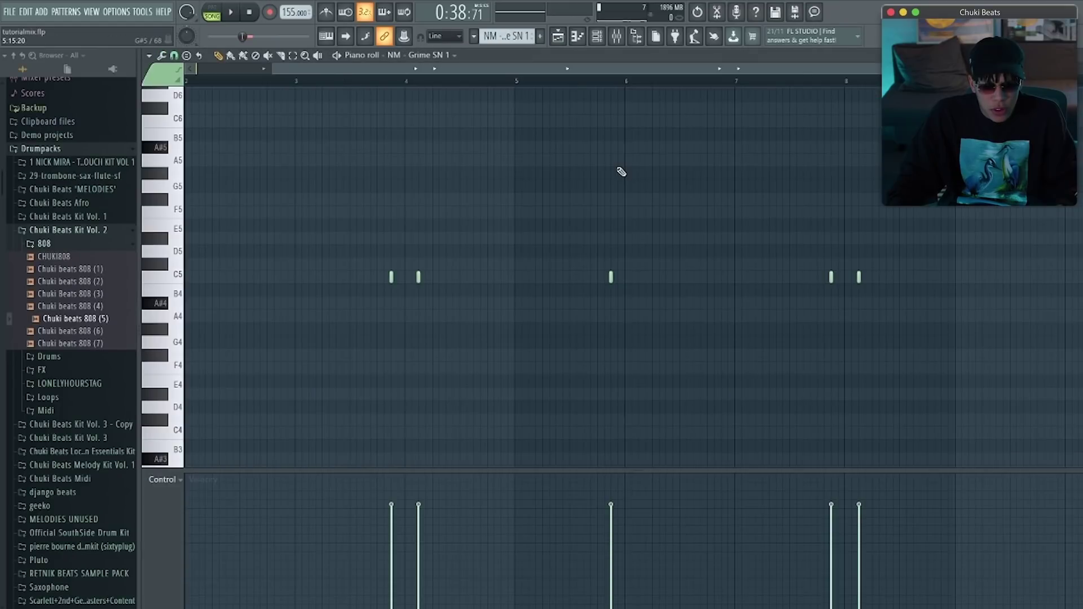
{"action": "left_click", "coordinate": [167, 479]}
{"action": "left_click", "coordinate": [186, 503]}
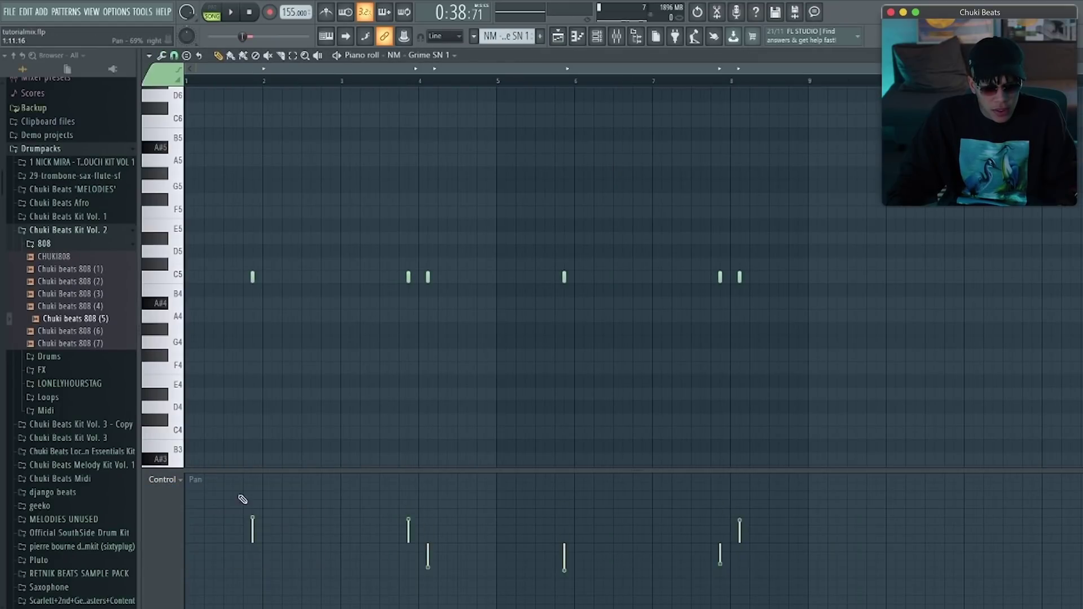
Centre the pan of the first and fourth NM - Grime SN 1 notes, pan the fifth slightly further left, and replay the pattern.
{"action": "key", "text": "space"}
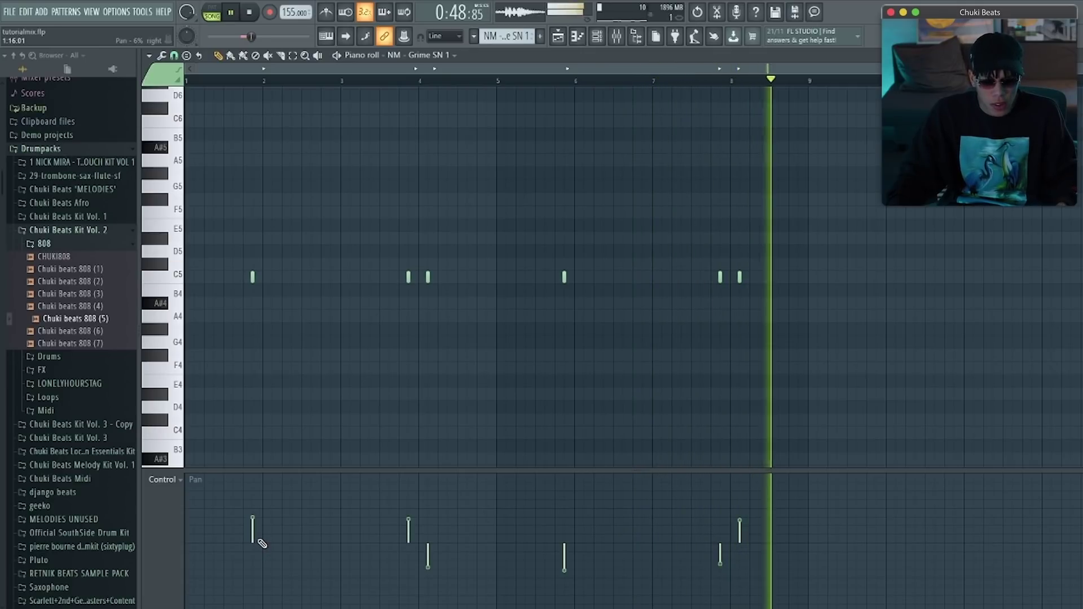
{"action": "key", "text": "space"}
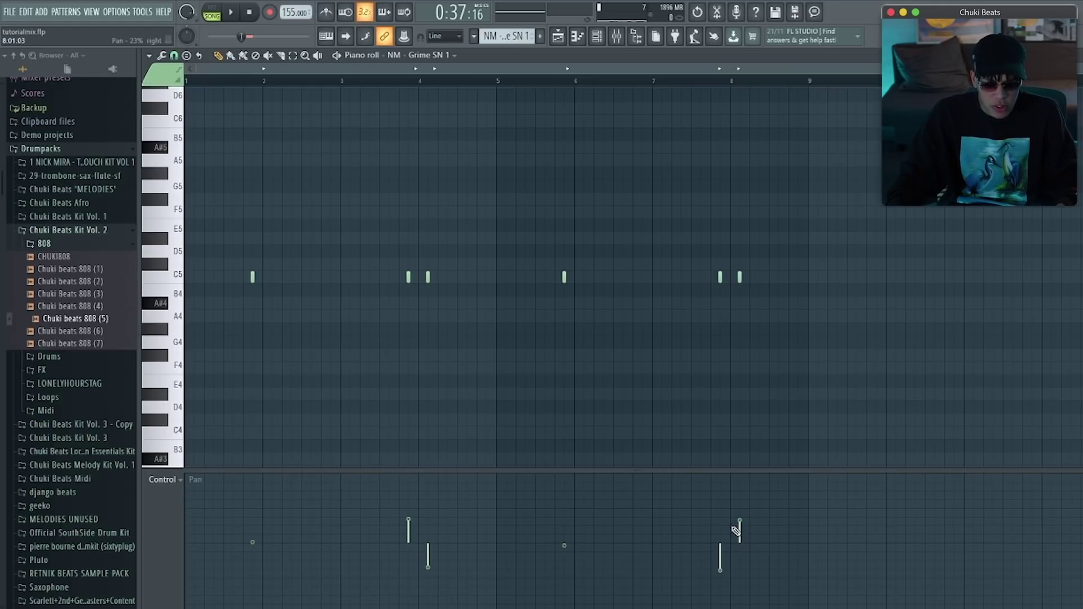
{"action": "left_click", "coordinate": [341, 85]}
{"action": "key", "text": "space"}
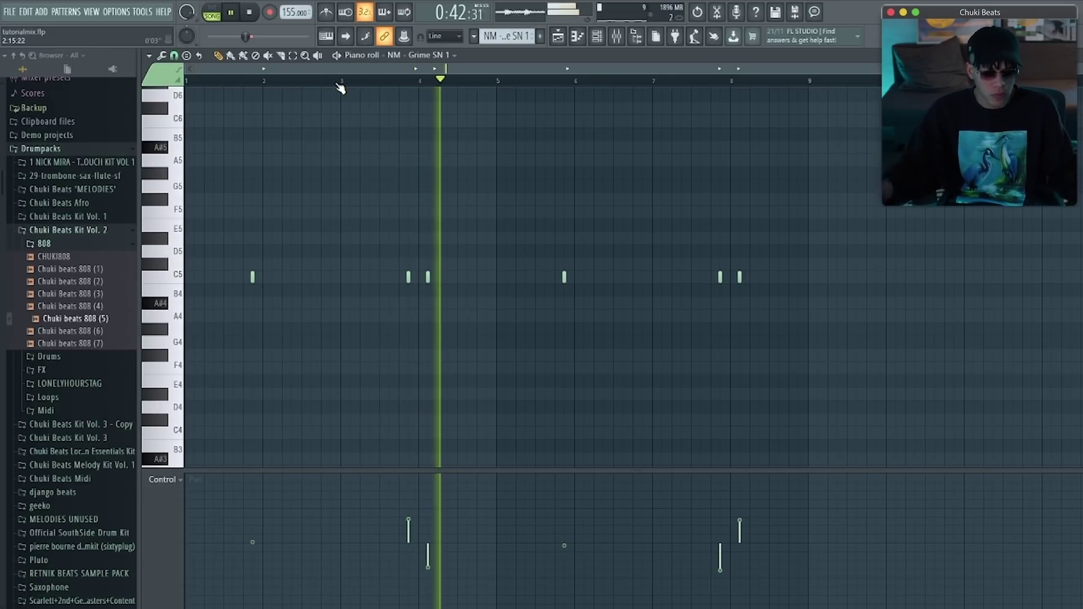
Set the NM - Grime SN 1 channel volume to 54% and return to the Playlist.
{"action": "left_click", "coordinate": [597, 37]}
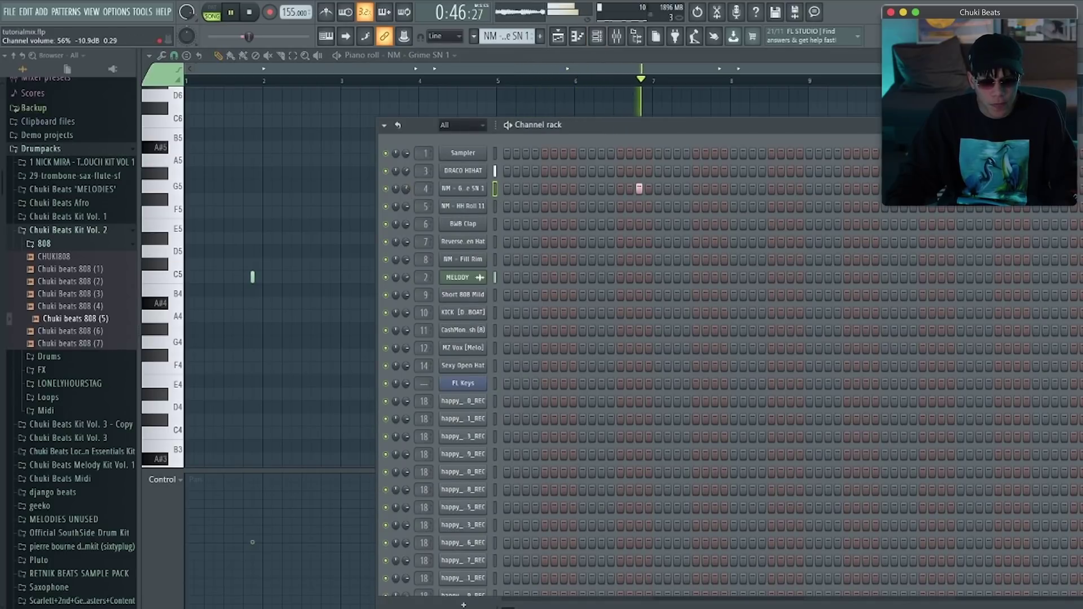
{"action": "key", "text": "space"}
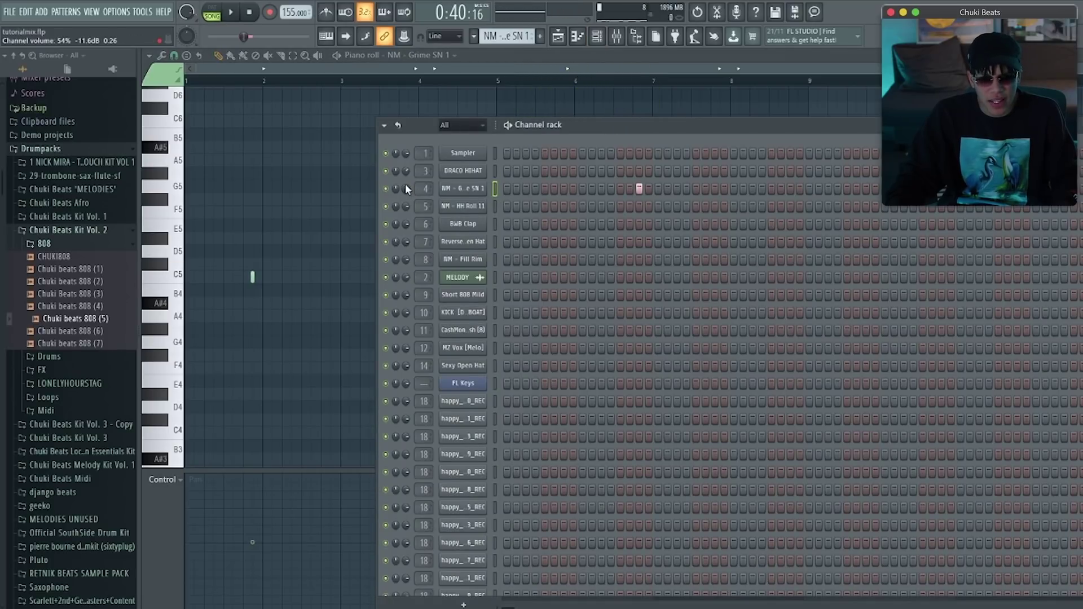
{"action": "left_click", "coordinate": [560, 38]}
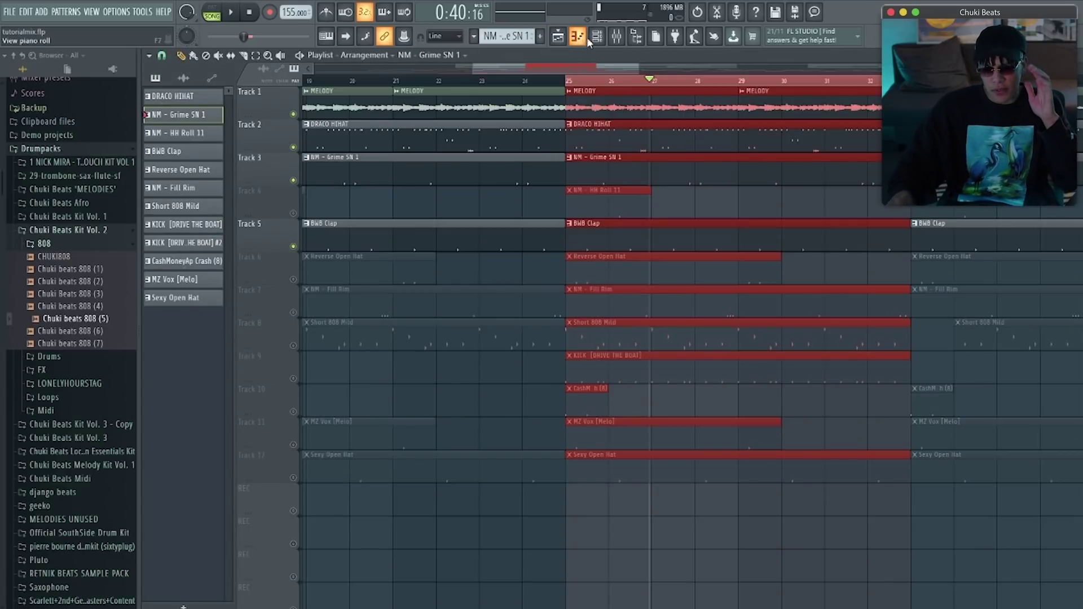
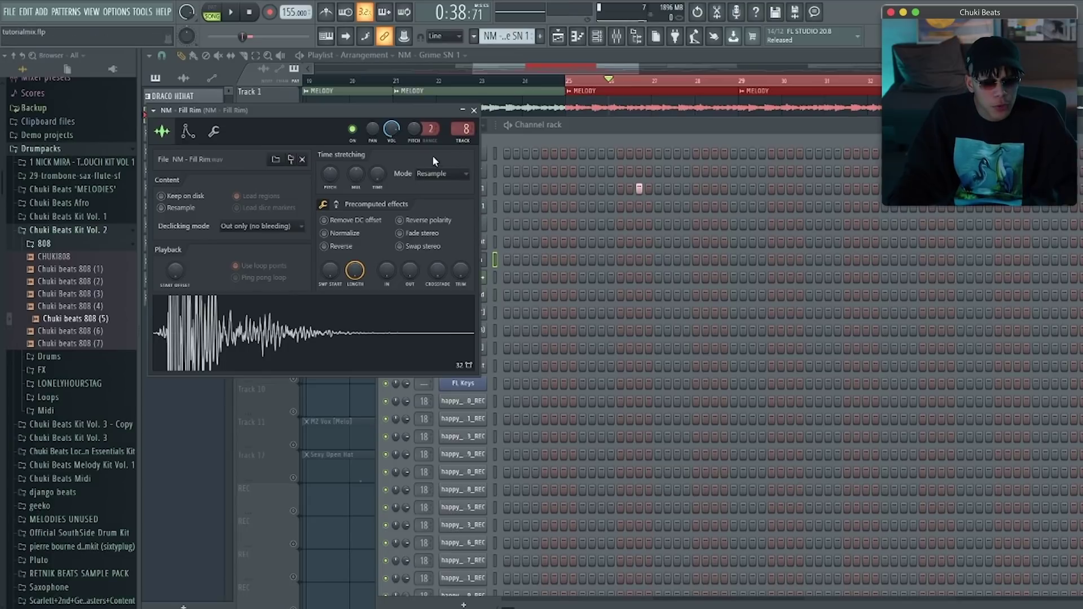
Lower the NM - Fill Rim channel volume to about 41% while looping from bar 25, and return to the Playlist.
{"action": "left_click", "coordinate": [567, 80]}
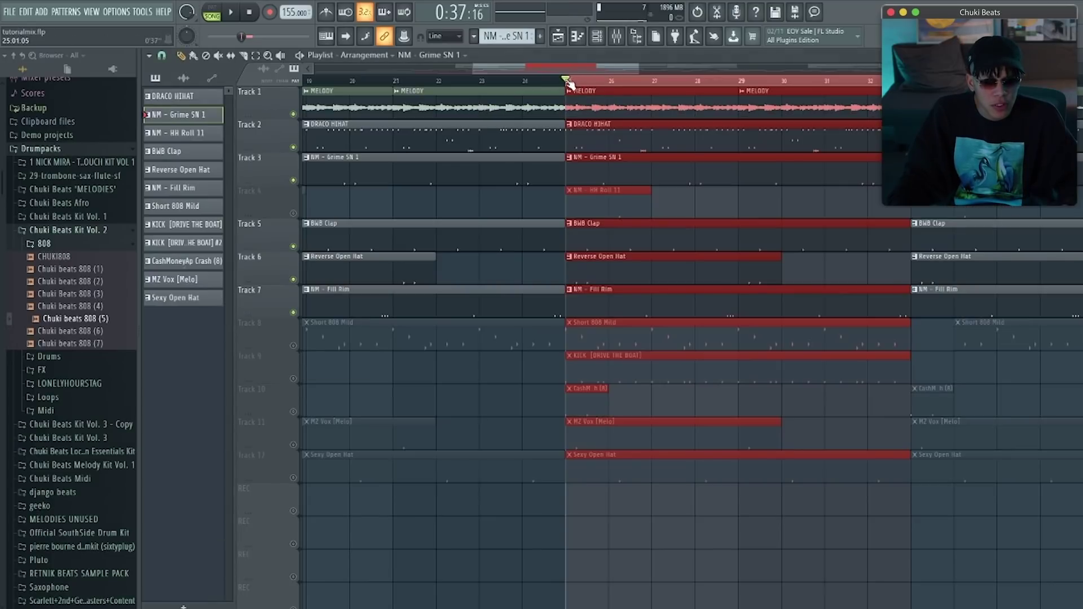
{"action": "left_click", "coordinate": [597, 39]}
{"action": "left_click", "coordinate": [463, 259]}
{"action": "key", "text": "space"}
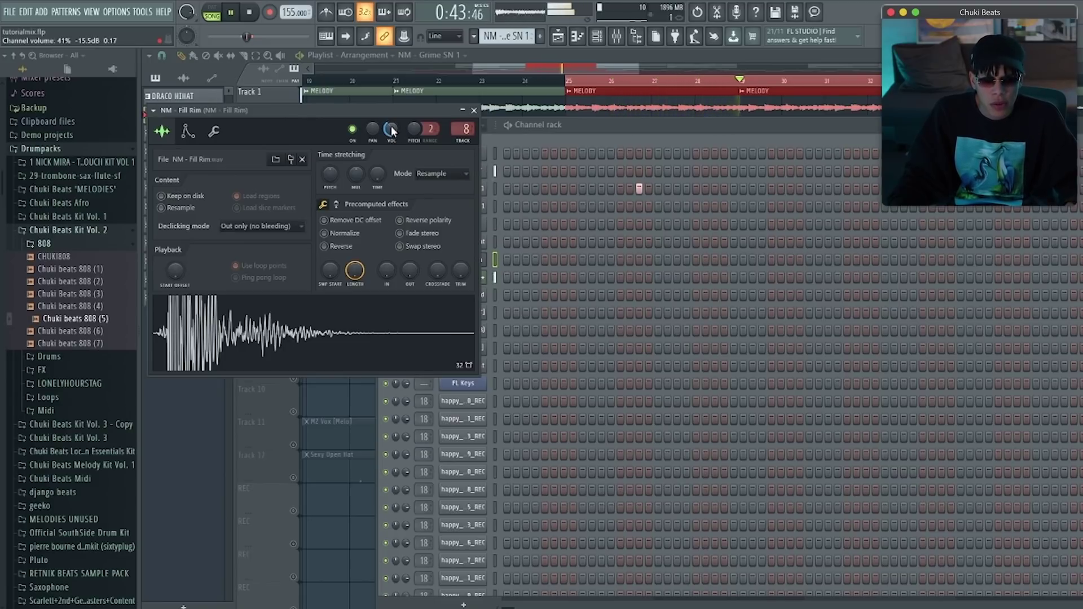
{"action": "left_click", "coordinate": [575, 64]}
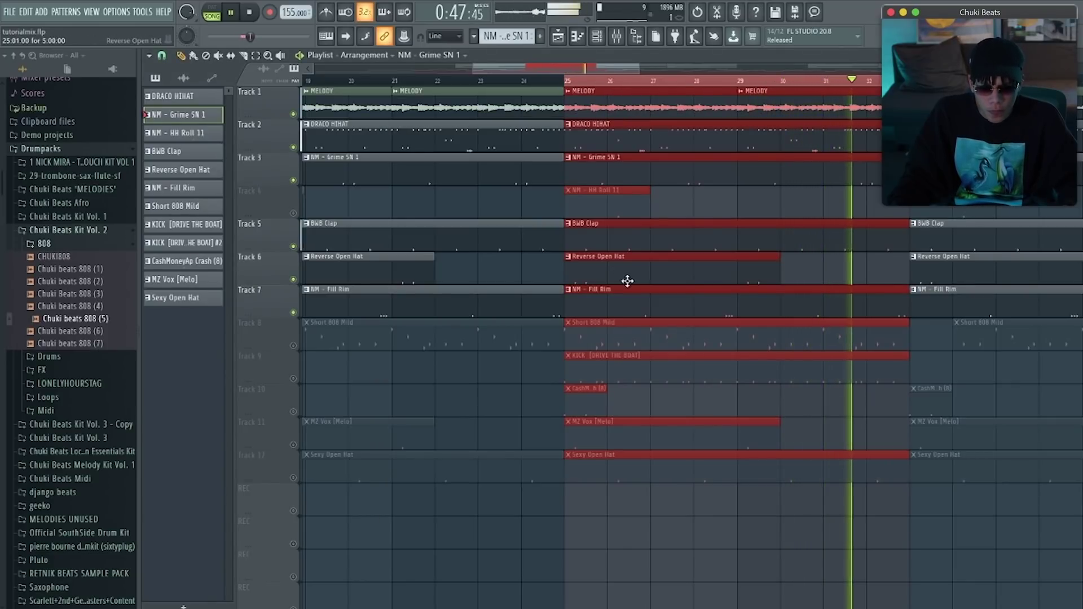
Unmute the CashMoneyAp Crash (8) on Track 10 and lower its channel volume to about 45% during playback.
{"action": "left_click", "coordinate": [293, 411]}
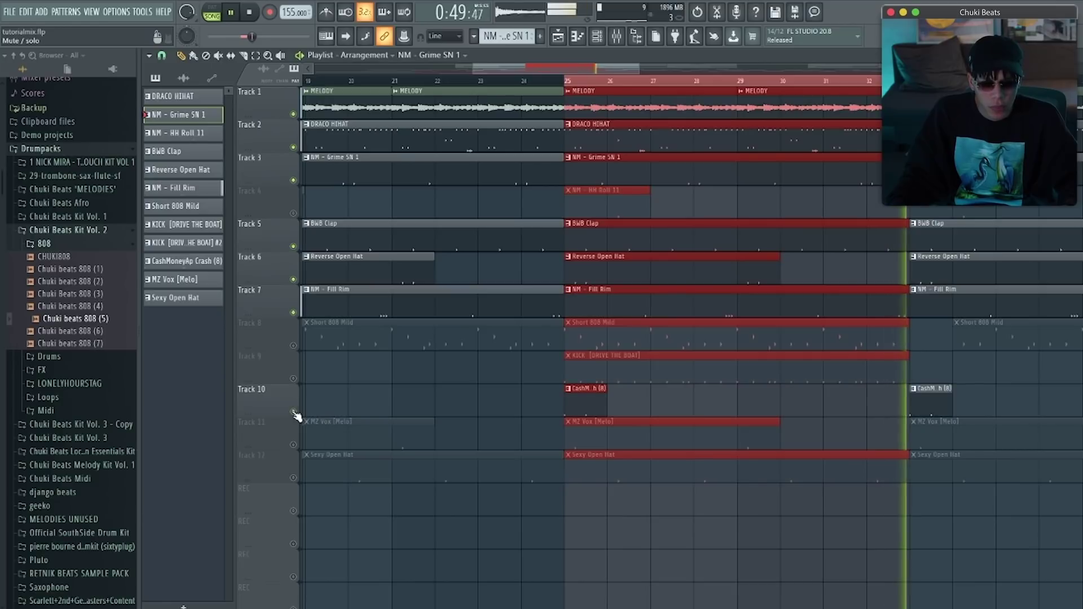
{"action": "key", "text": "space"}
{"action": "left_click", "coordinate": [597, 36]}
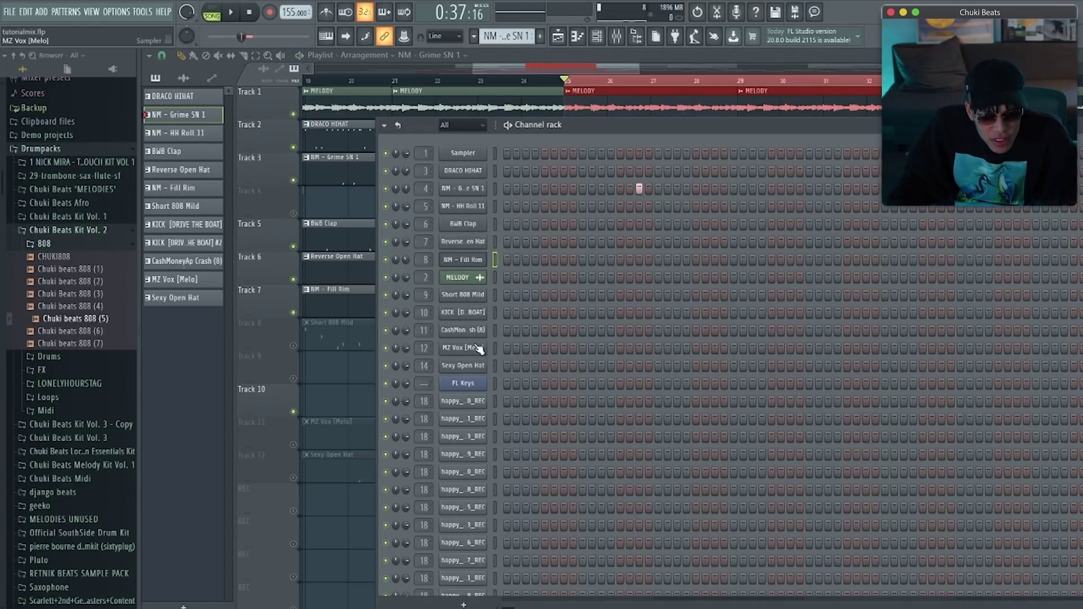
{"action": "left_click", "coordinate": [475, 331]}
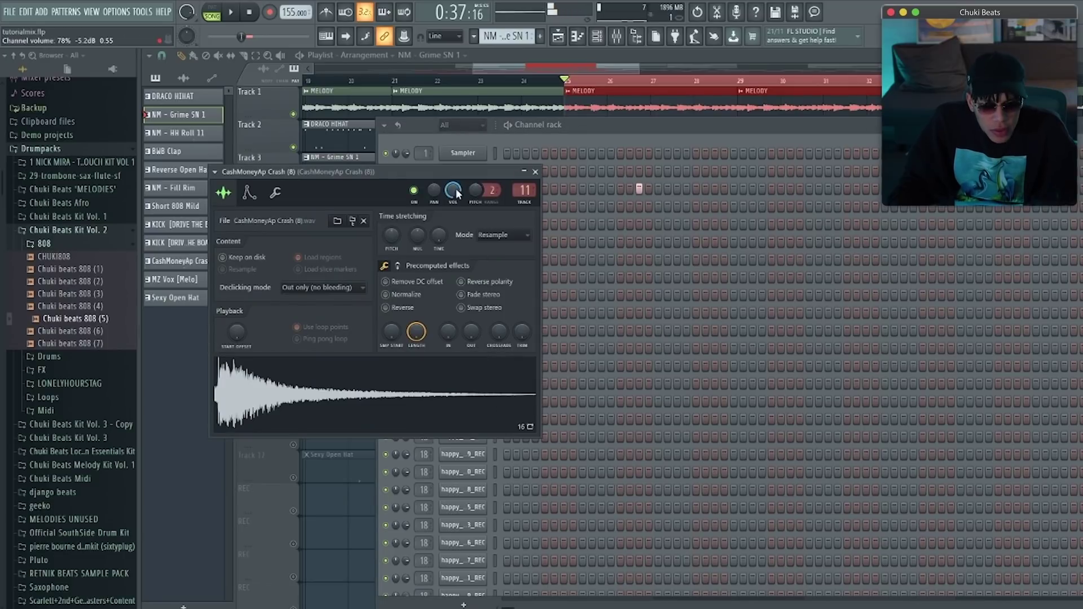
{"action": "key", "text": "space"}
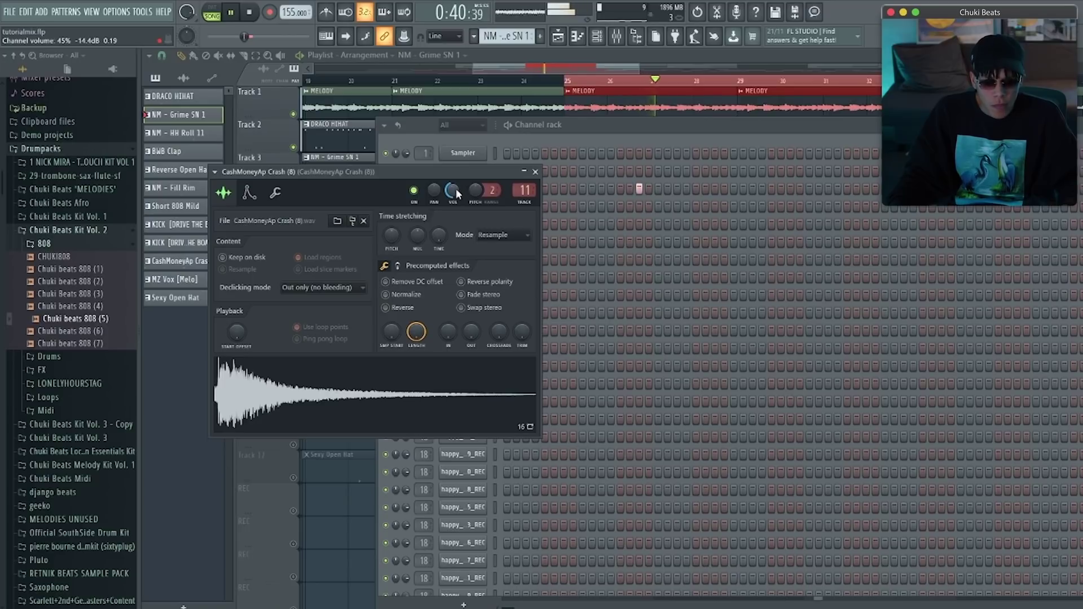
{"action": "left_click", "coordinate": [537, 63]}
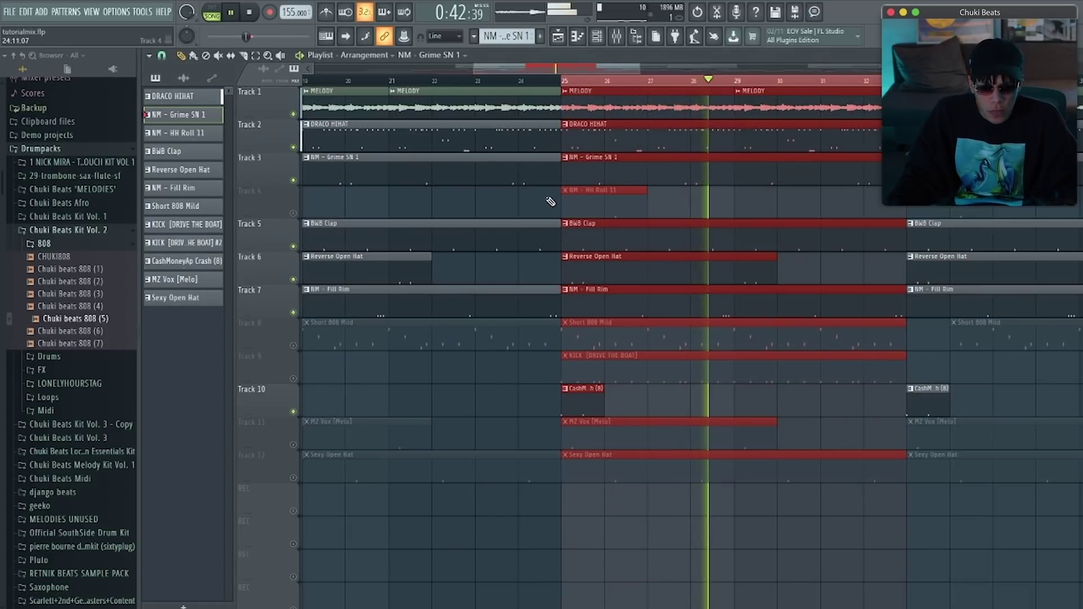
Unmute the MZ Vox [Melo] on Track 11 and set its channel volume to about 35% during playback.
{"action": "left_click", "coordinate": [293, 445]}
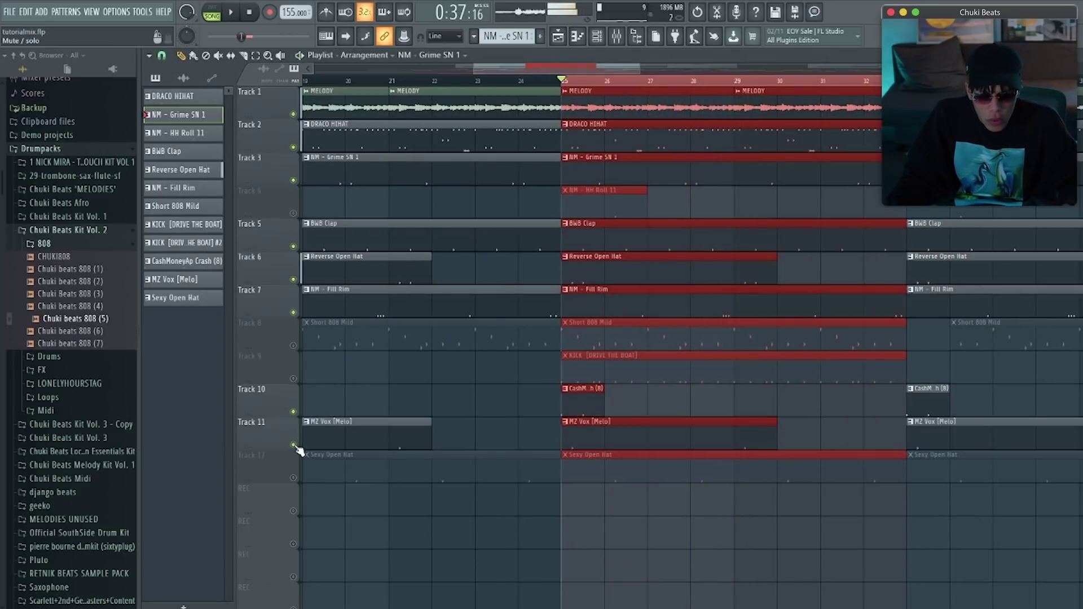
{"action": "left_click", "coordinate": [596, 36]}
{"action": "key", "text": "space"}
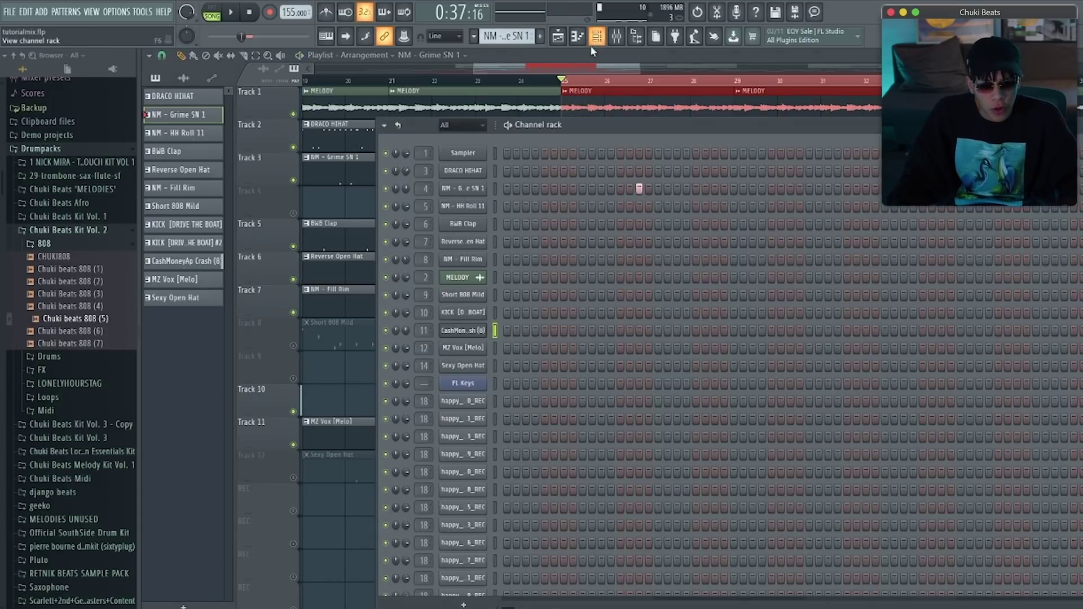
{"action": "key", "text": "space"}
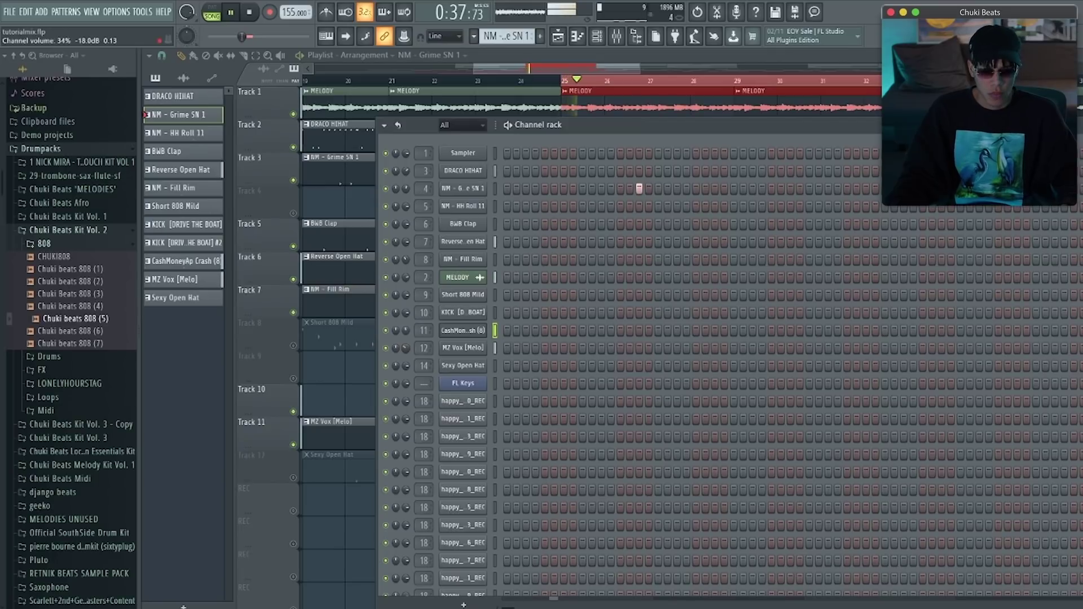
{"action": "left_click_drag", "start_coordinate": [407, 347], "coordinate": [407, 357]}
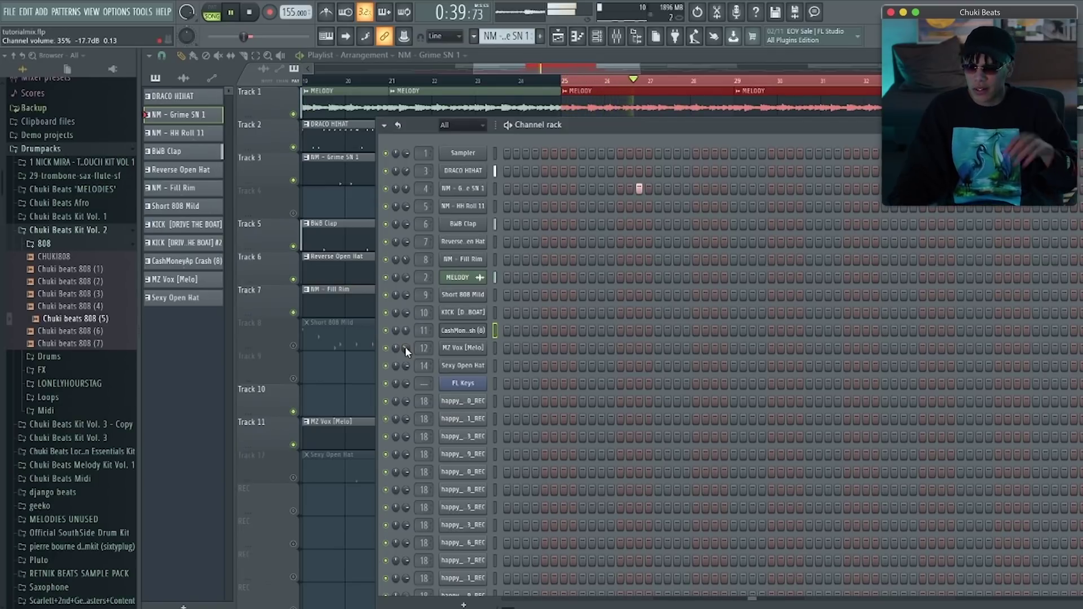
{"action": "left_click", "coordinate": [516, 71]}
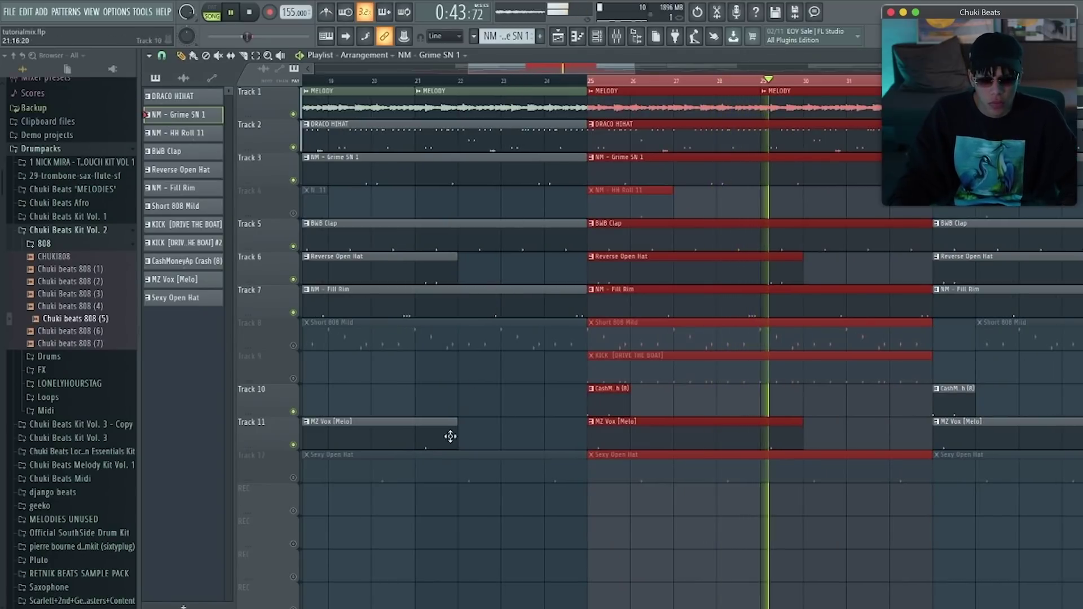
Unmute the Sexy Open Hat on Track 12, set its channel's quick fade-out to about 75%, audition it and return to the Playlist.
{"action": "left_click", "coordinate": [293, 477]}
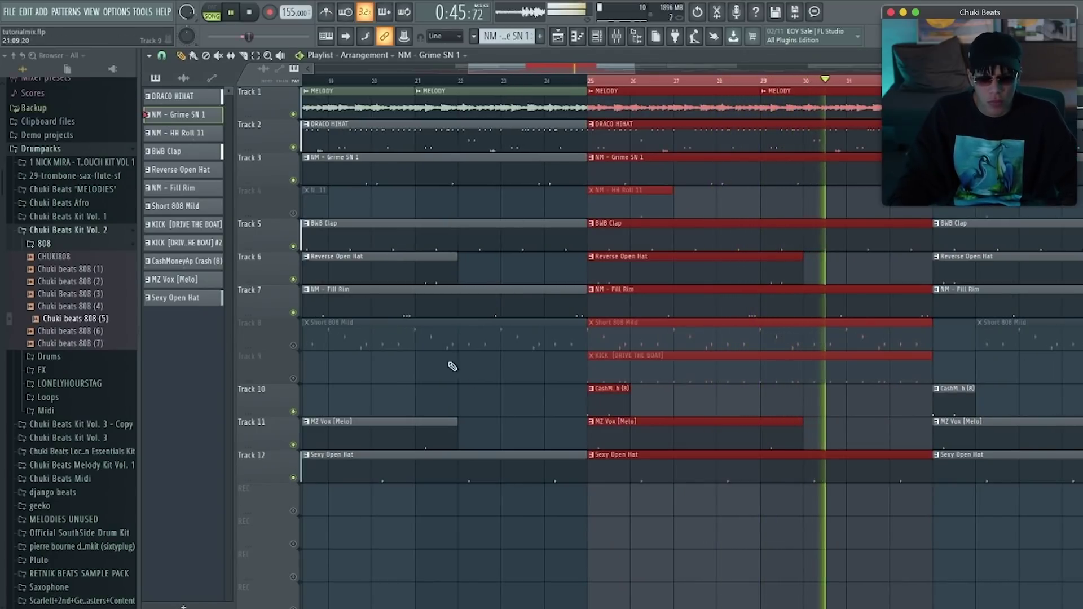
{"action": "left_click", "coordinate": [598, 37]}
{"action": "key", "text": "space"}
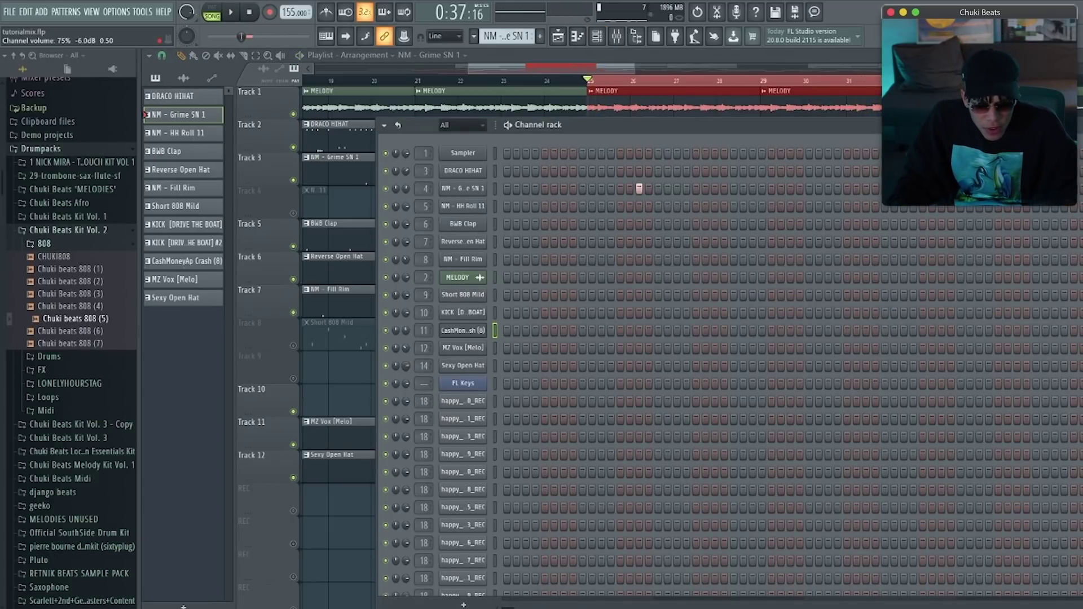
{"action": "left_click", "coordinate": [442, 369]}
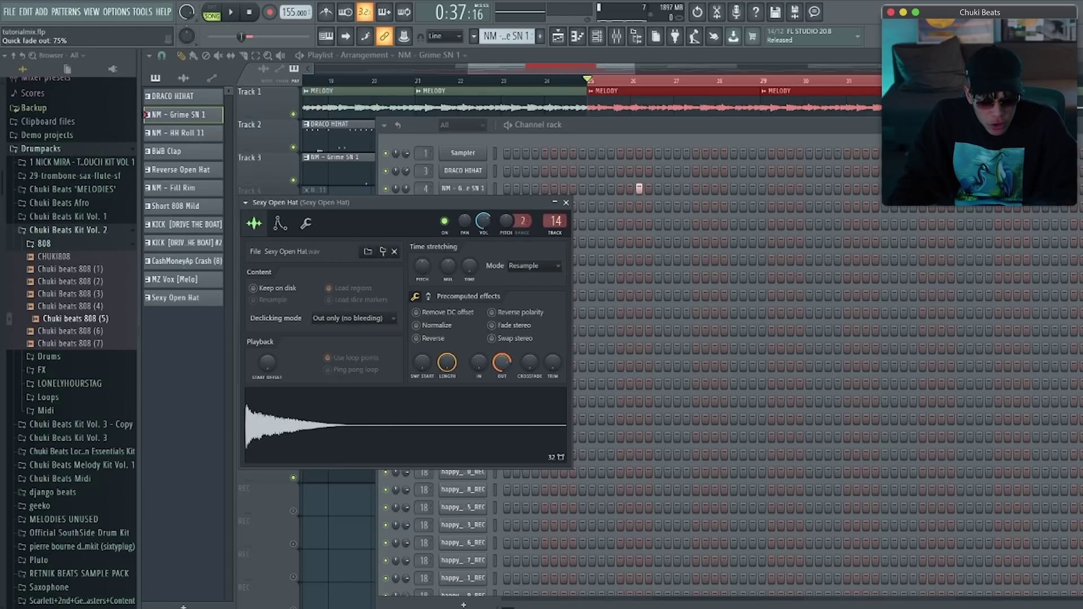
{"action": "key", "text": "space"}
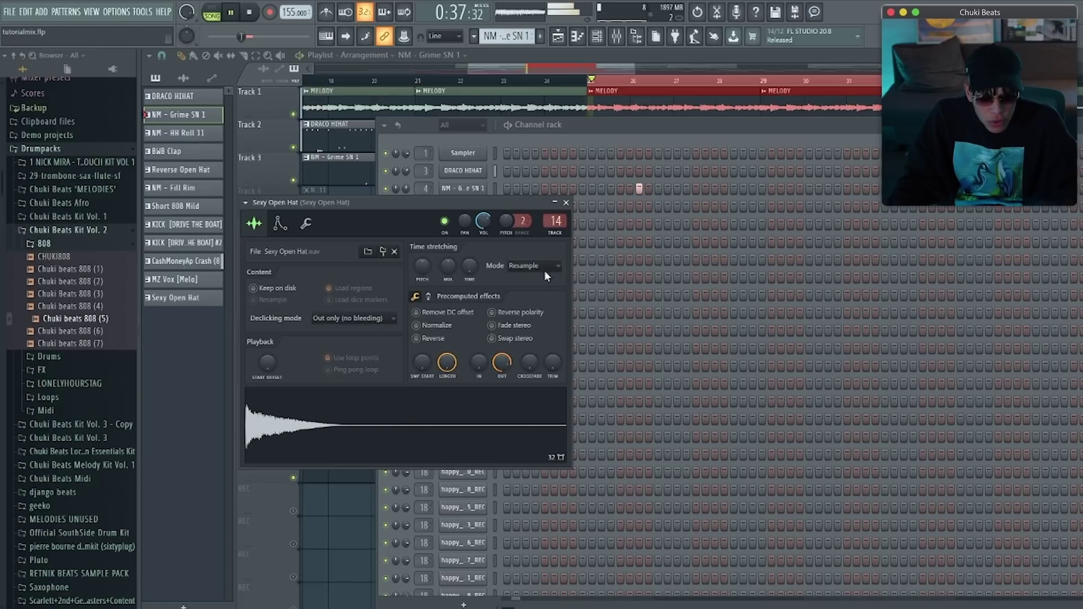
{"action": "left_click", "coordinate": [522, 65]}
{"action": "key", "text": "space"}
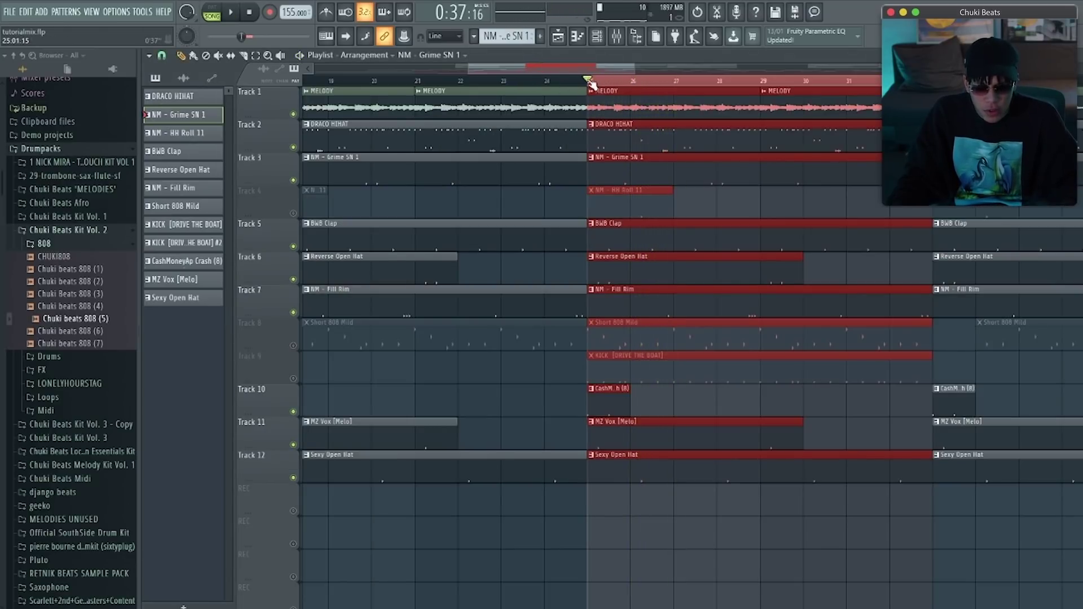
Play back the looped section from bar 25 to check the mix with the Sexy Open Hat included.
{"action": "scroll", "coordinate": [616, 356], "scroll_direction": "up", "scroll_amount": 5}
{"action": "left_click", "coordinate": [634, 81]}
{"action": "key", "text": "space"}
{"action": "scroll", "coordinate": [689, 427], "scroll_direction": "down", "scroll_amount": 5}
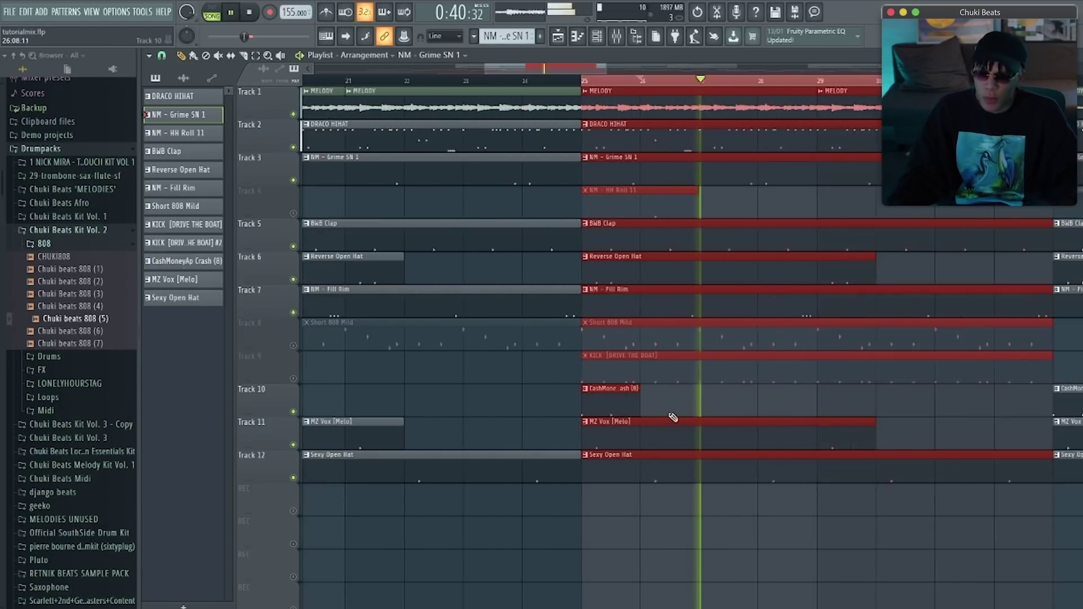
{"action": "key", "text": "space"}
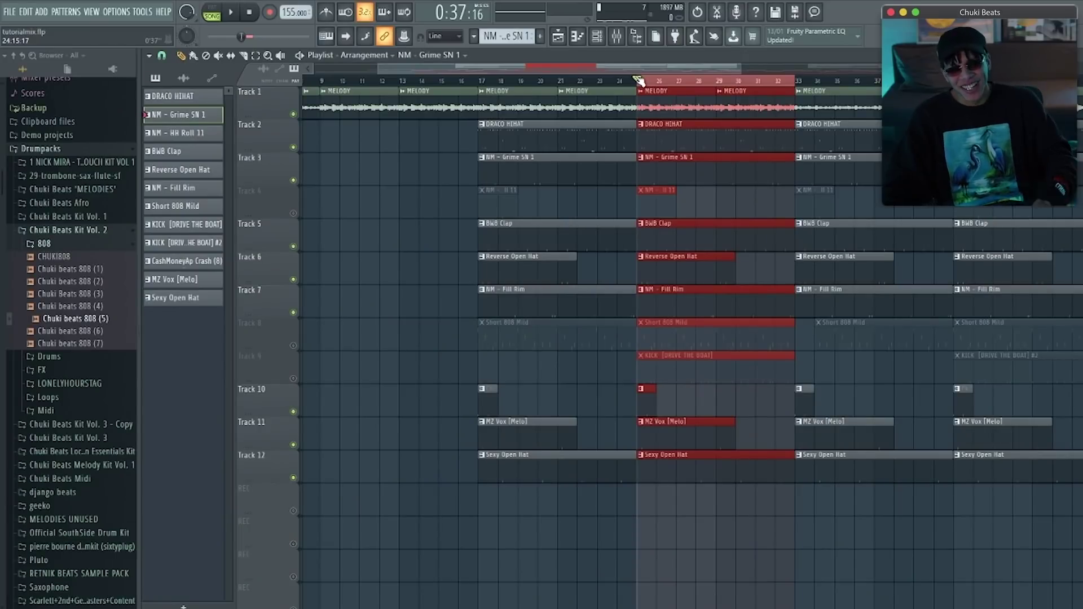
Unmute the NM - HH Roll 11 on Track 4 during playback and replay the loop from bar 25.
{"action": "key", "text": "space"}
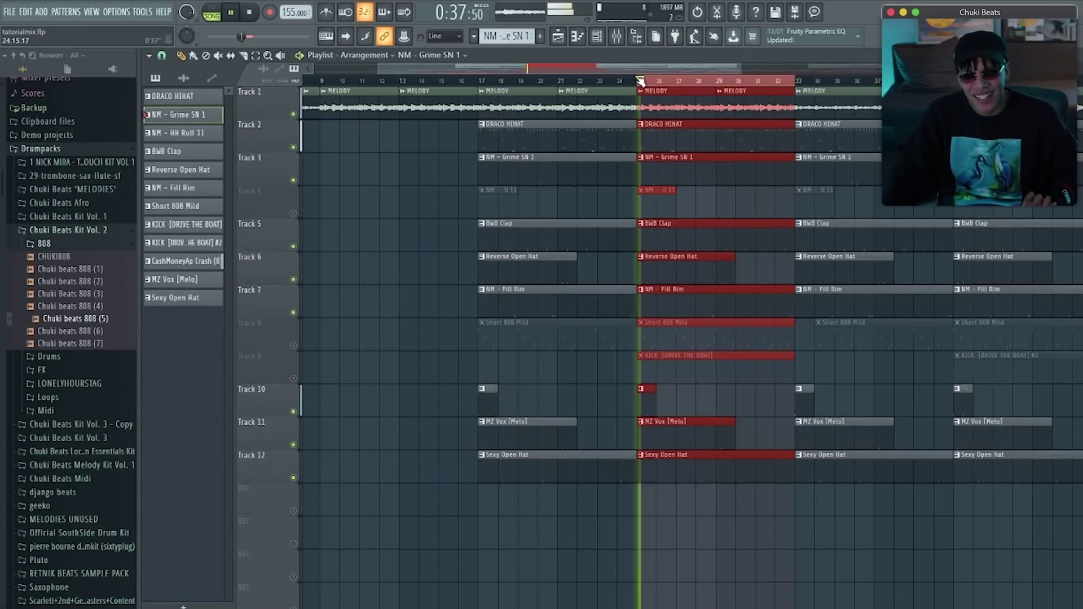
{"action": "left_click", "coordinate": [293, 215]}
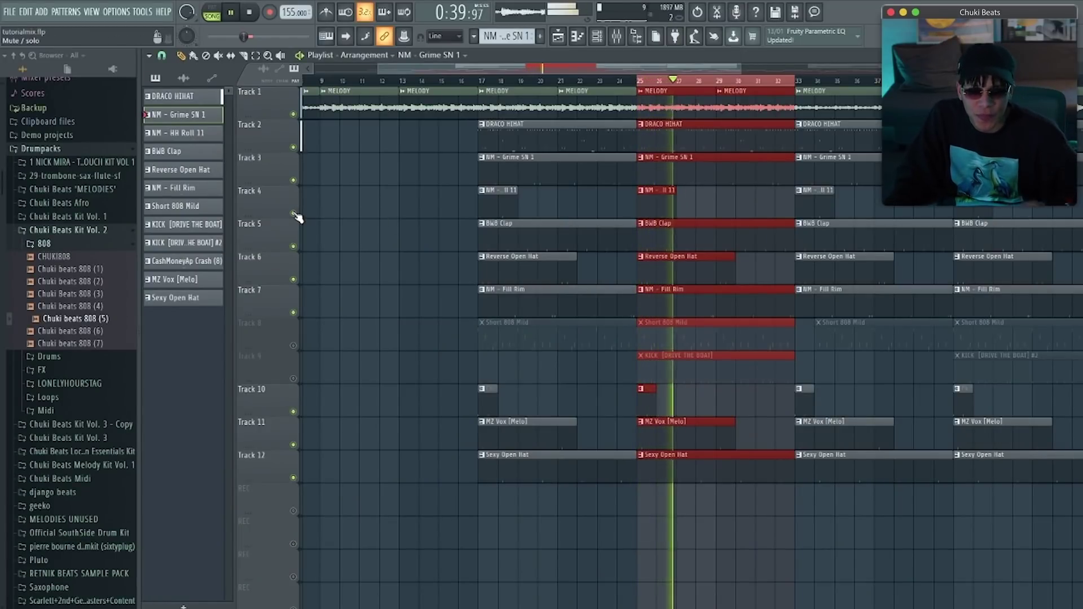
{"action": "left_click", "coordinate": [644, 85]}
{"action": "scroll", "coordinate": [669, 140], "scroll_direction": "up", "scroll_amount": 3}
{"action": "scroll", "coordinate": [668, 141], "scroll_direction": "up", "scroll_amount": 1}
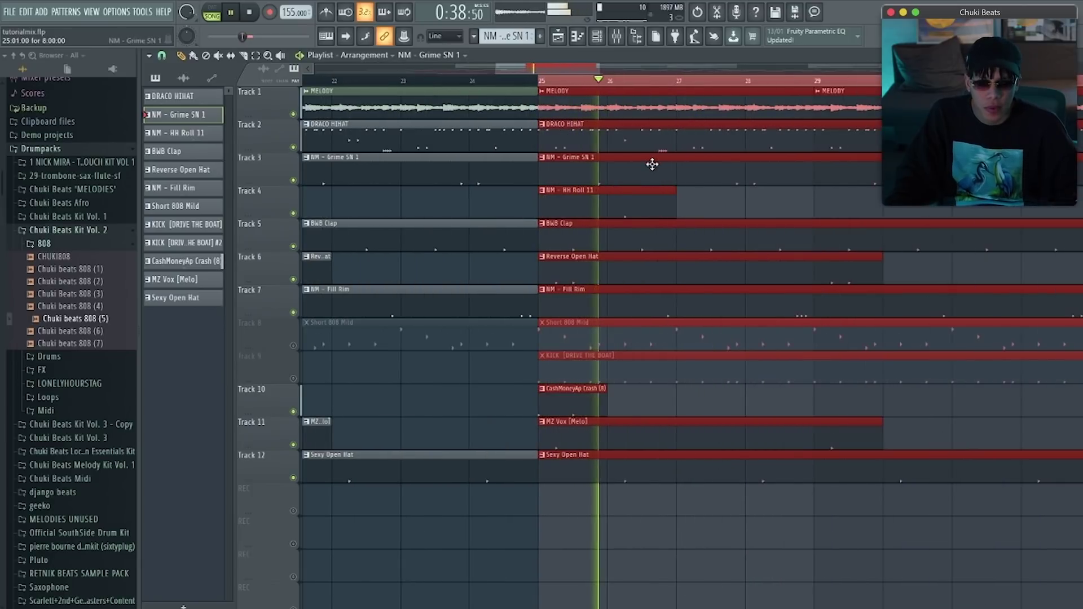
{"action": "key", "text": "space"}
Set the NM - HH Roll 11 channel volume to about 62% during playback and return to the Playlist.
{"action": "left_click", "coordinate": [597, 39]}
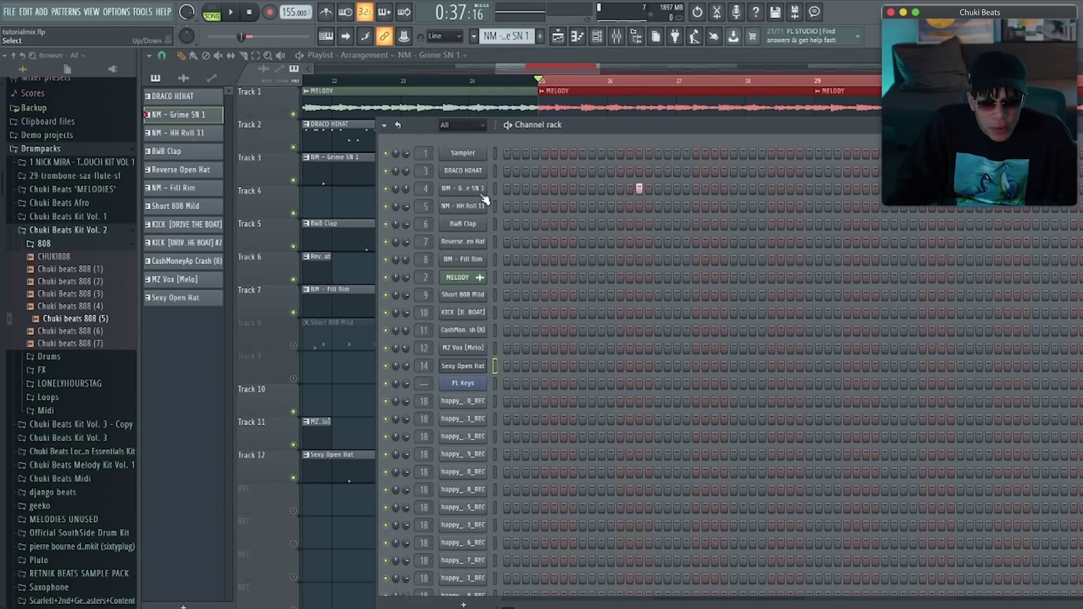
{"action": "left_click", "coordinate": [462, 206]}
{"action": "scroll", "coordinate": [468, 206], "scroll_direction": "up", "scroll_amount": 2}
{"action": "key", "text": "space"}
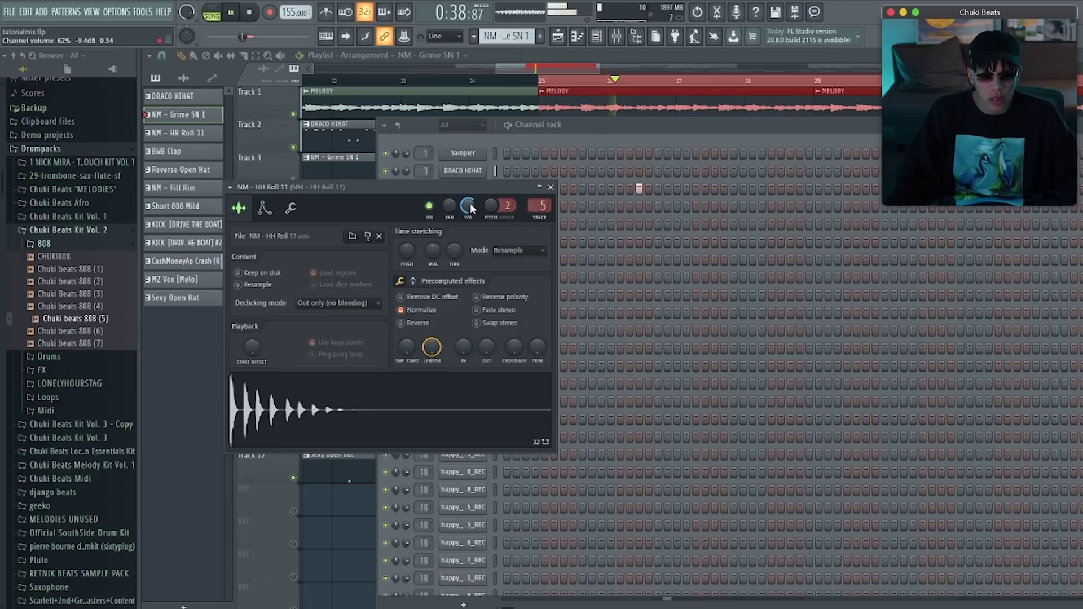
{"action": "left_click", "coordinate": [521, 85]}
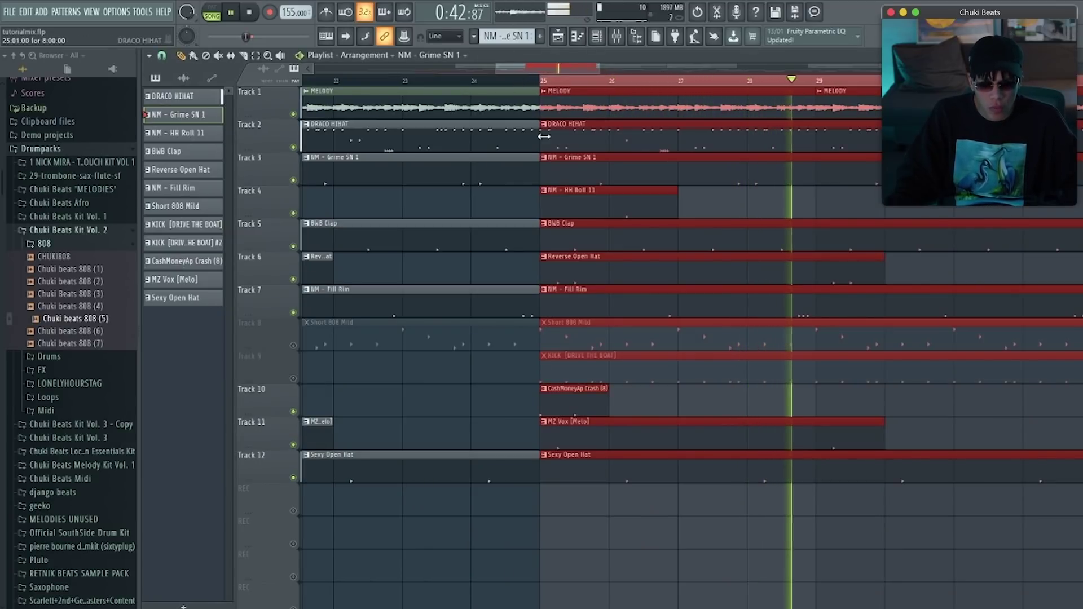
{"action": "key", "text": "space"}
{"action": "scroll", "coordinate": [499, 115], "scroll_direction": "down", "scroll_amount": 3}
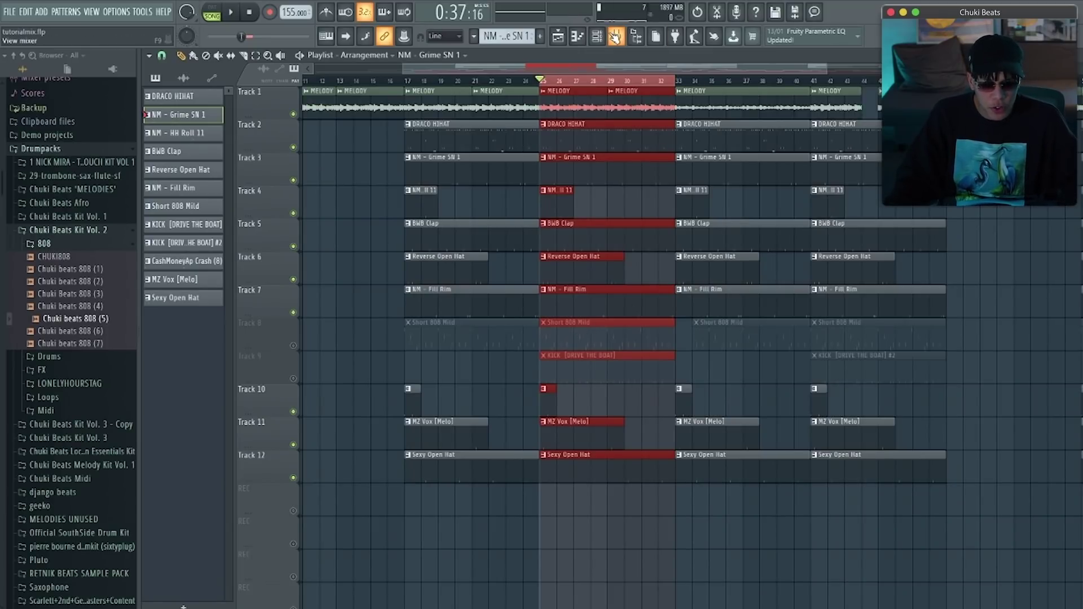
Inspect the Master and Insert 1 tracks in the Mixer, and close it.
{"action": "left_click", "coordinate": [615, 36]}
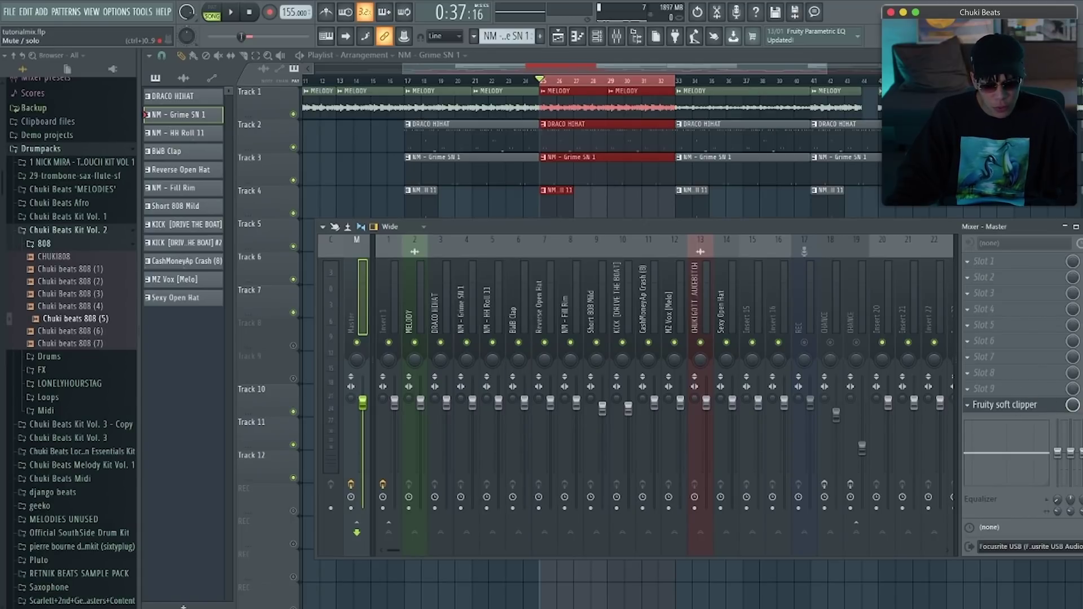
{"action": "left_click", "coordinate": [389, 307]}
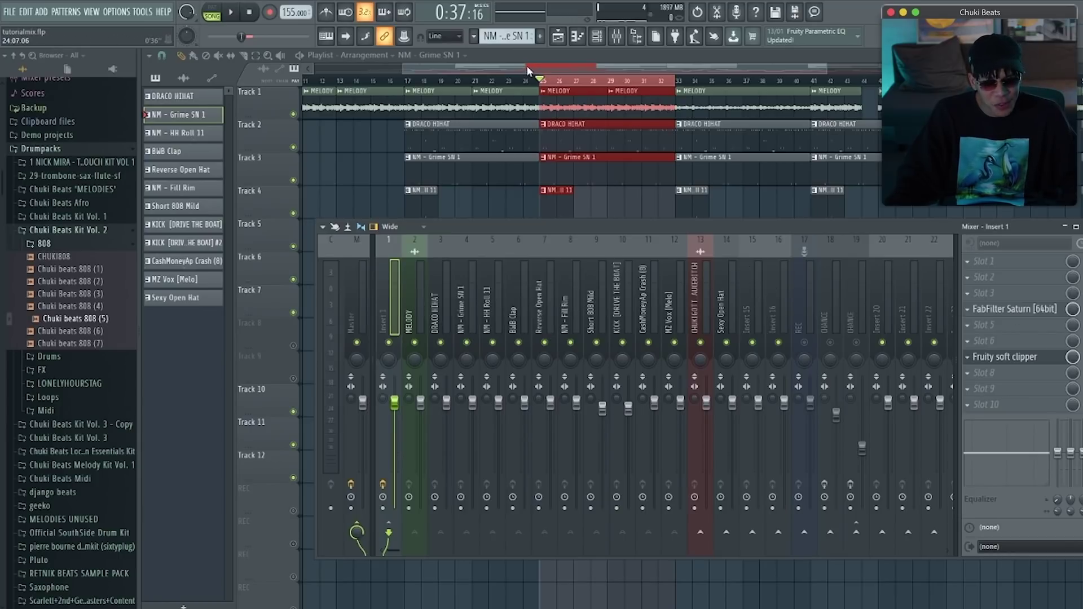
{"action": "key", "text": "F9"}
Unmute the kick on Track 9, open its notes in the Piano roll and audition the sample from its channel settings.
{"action": "left_click", "coordinate": [293, 380]}
{"action": "double_click", "coordinate": [564, 360]}
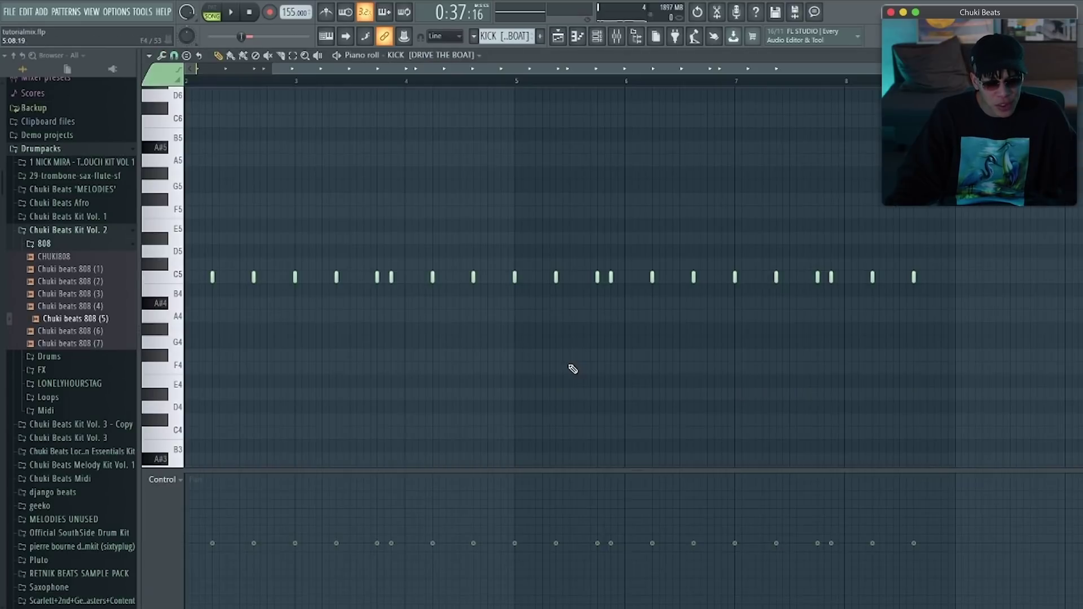
{"action": "left_click", "coordinate": [595, 37]}
{"action": "left_click", "coordinate": [465, 313]}
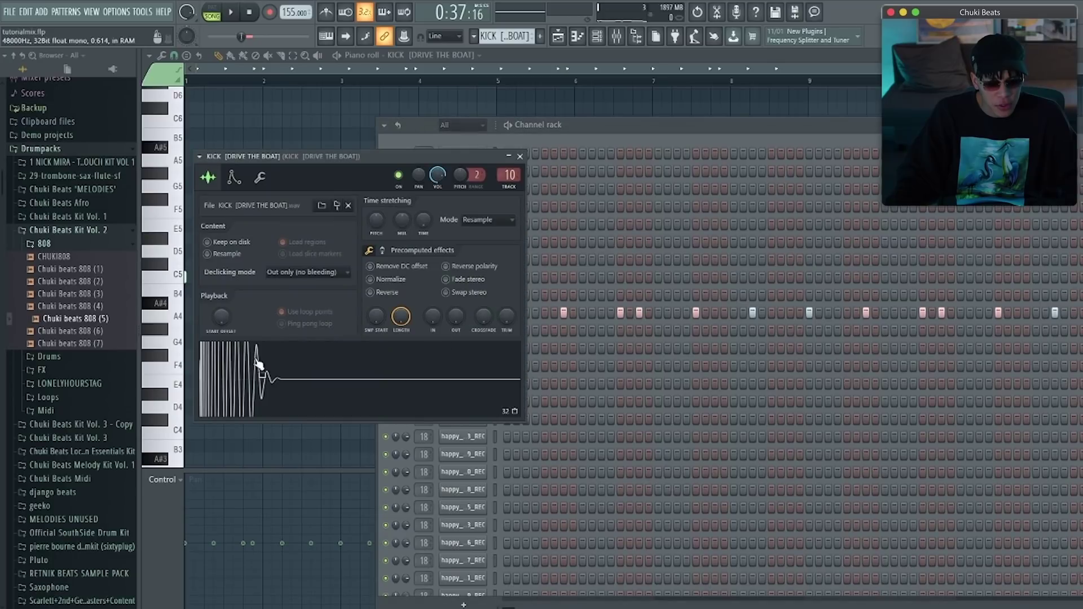
{"action": "left_click", "coordinate": [237, 361]}
{"action": "left_click", "coordinate": [236, 360]}
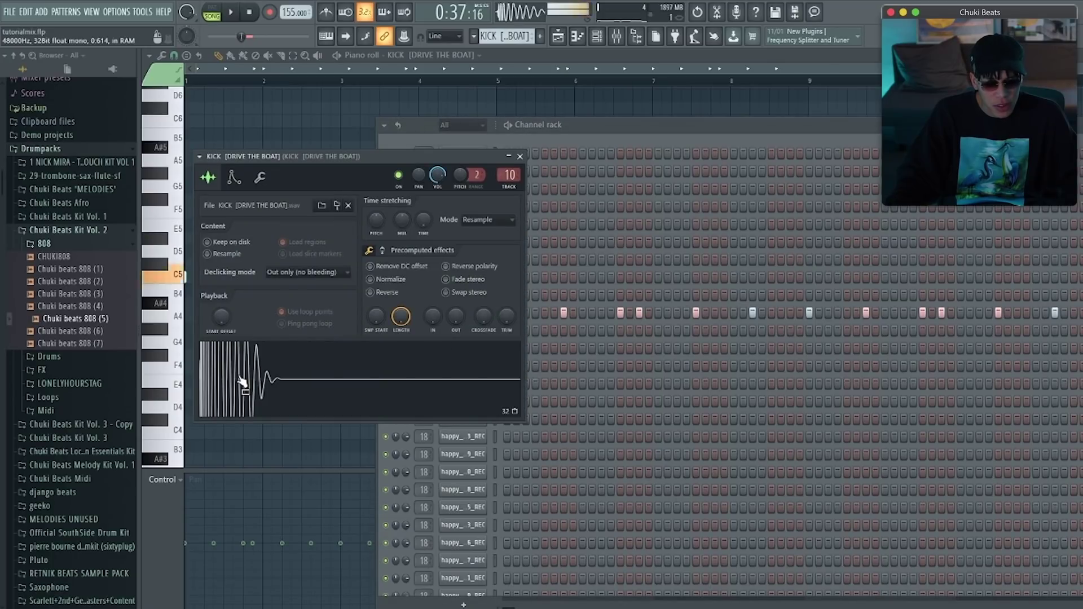
Return to the Playlist and mute the kick on Track 9 again.
{"action": "left_click", "coordinate": [617, 38]}
{"action": "left_click", "coordinate": [617, 37]}
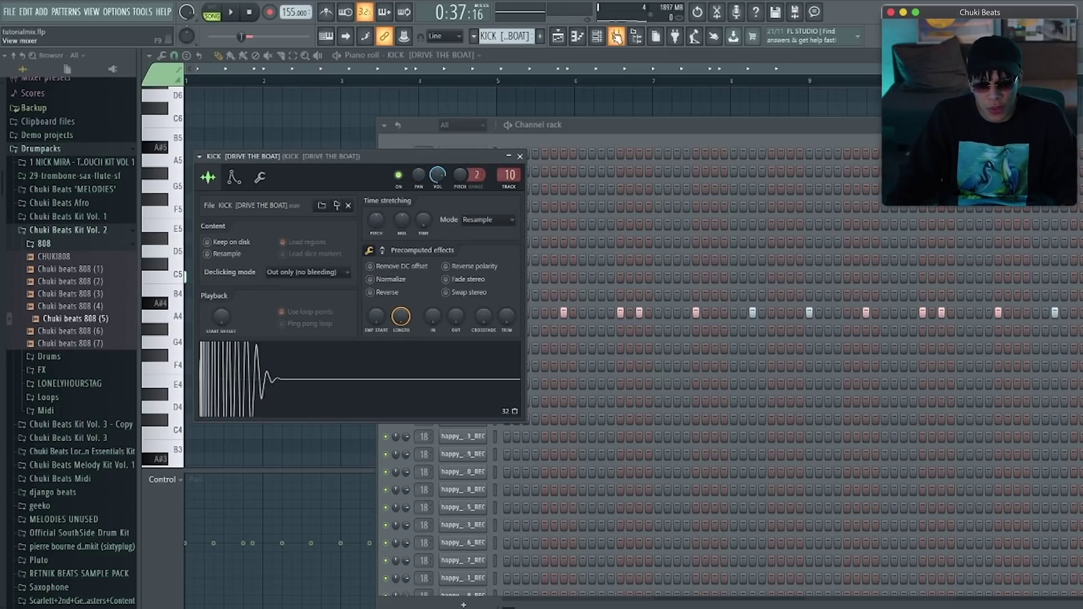
{"action": "left_click", "coordinate": [565, 37]}
{"action": "left_click", "coordinate": [293, 378]}
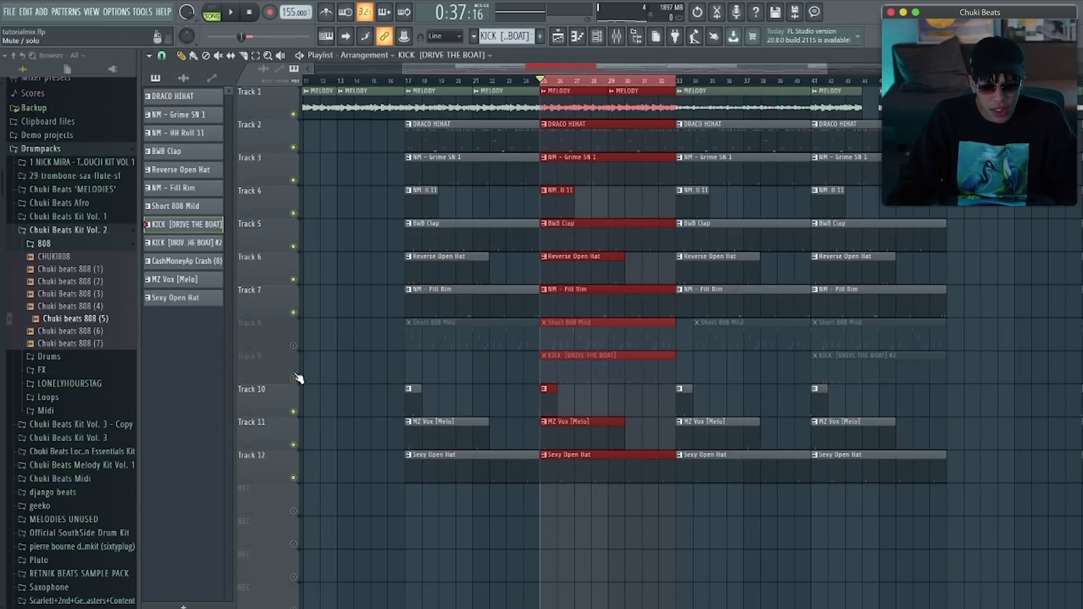
Unmute the Short 808 Mild on Track 8 and display its note velocities in the Piano roll.
{"action": "left_click", "coordinate": [292, 345]}
{"action": "double_click", "coordinate": [591, 331]}
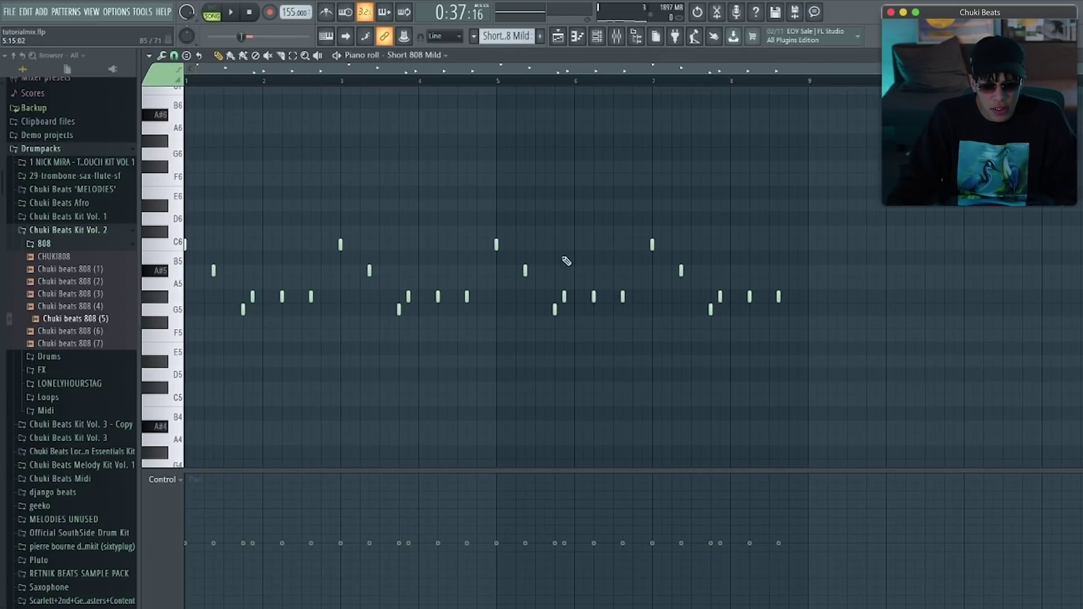
{"action": "left_click", "coordinate": [164, 479]}
{"action": "left_click", "coordinate": [170, 514]}
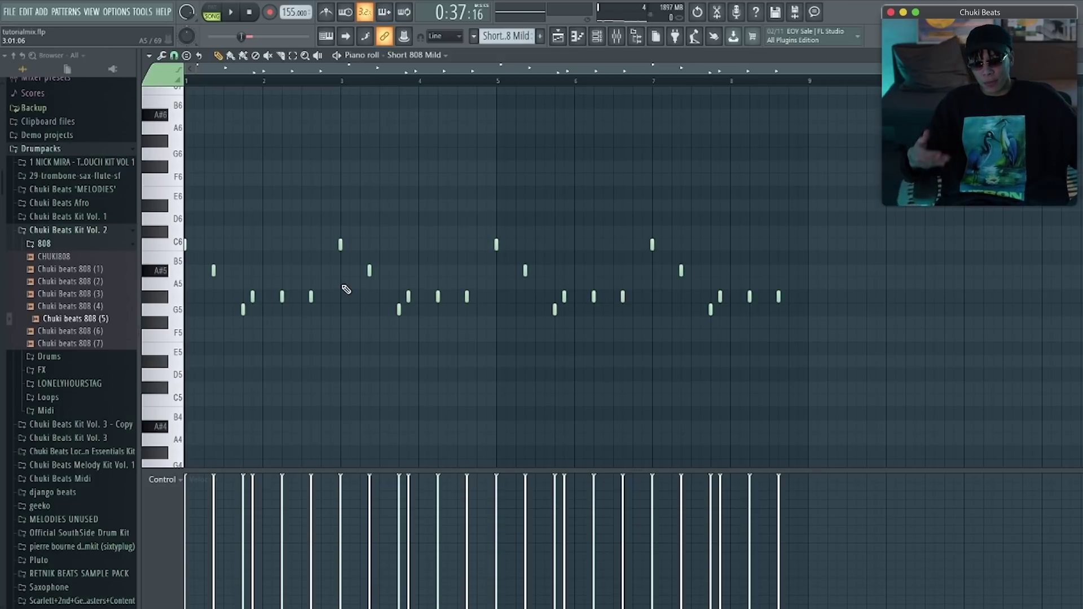
Play the loop and try a quick fade-out on the Short 808 Mild channel.
{"action": "key", "text": "space"}
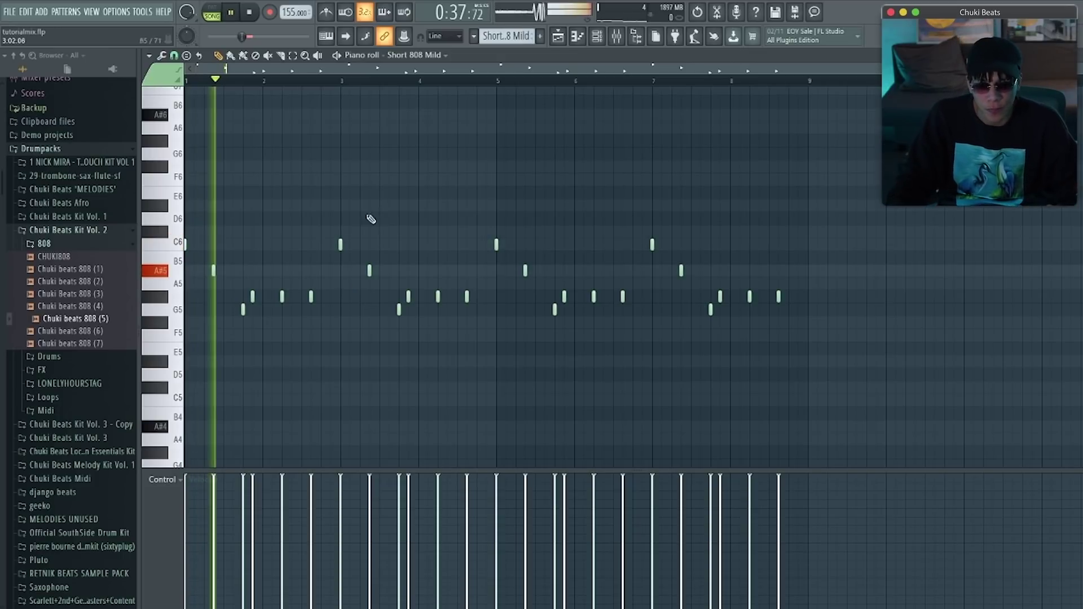
{"action": "left_click", "coordinate": [597, 36]}
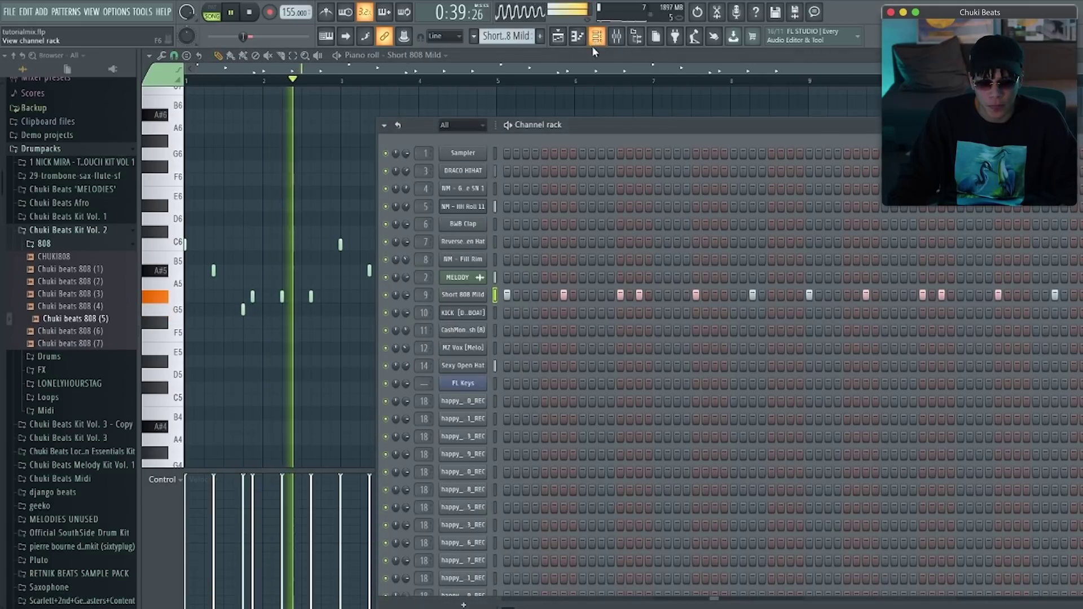
{"action": "left_click", "coordinate": [462, 294]}
{"action": "left_click_drag", "start_coordinate": [443, 293], "coordinate": [443, 301]}
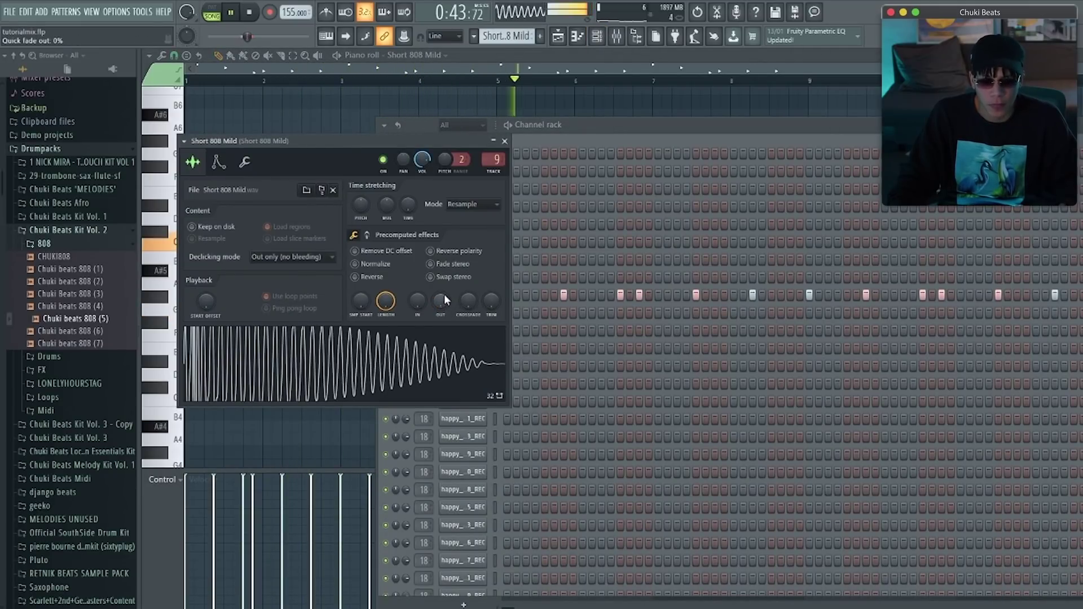
{"action": "key", "text": "space"}
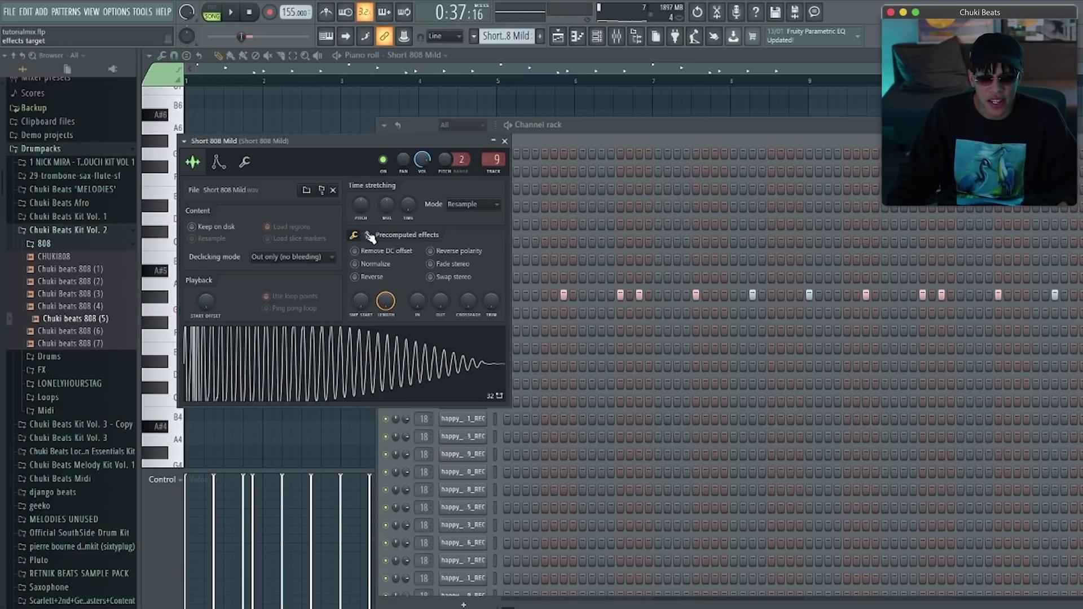
Change the precomputed effects target of the Short 808 Mild sample, audition it in the loop and close its channel settings.
{"action": "left_click", "coordinate": [366, 234]}
{"action": "left_click", "coordinate": [365, 236]}
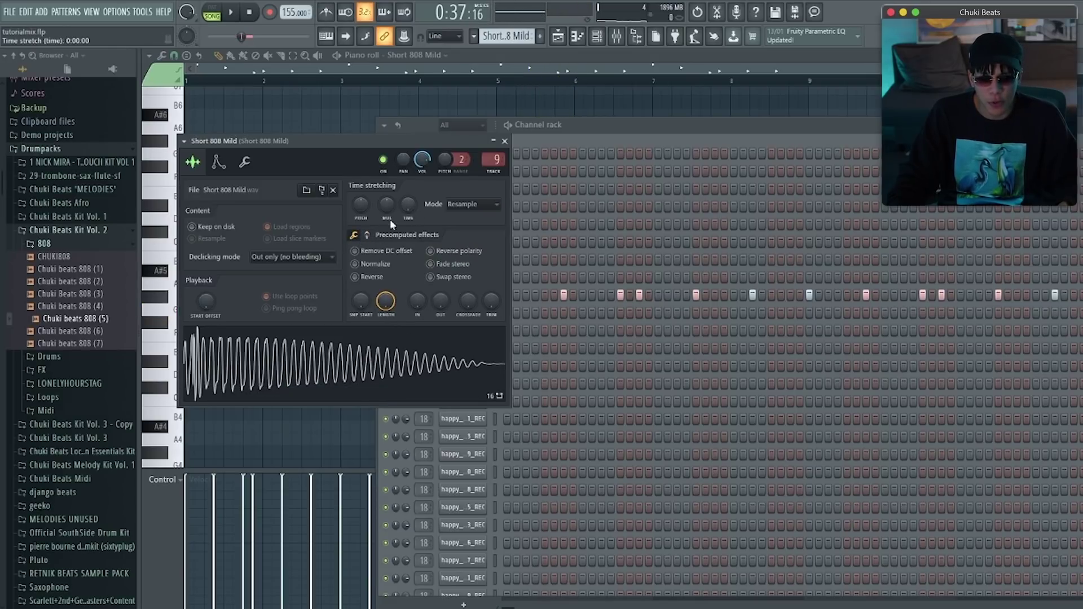
{"action": "key", "text": "space"}
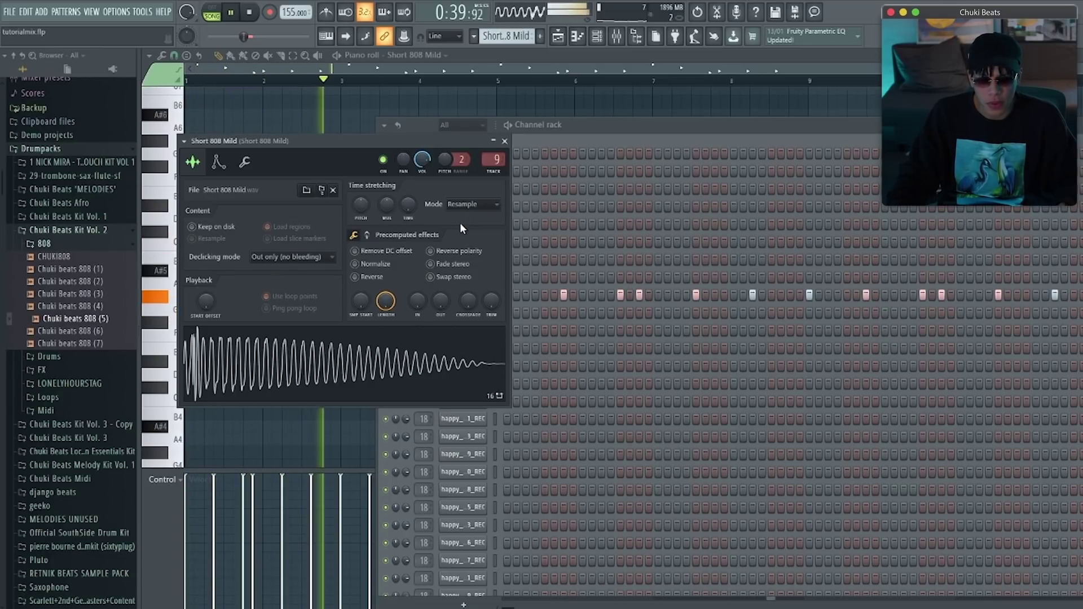
{"action": "left_click", "coordinate": [503, 140]}
{"action": "key", "text": "space"}
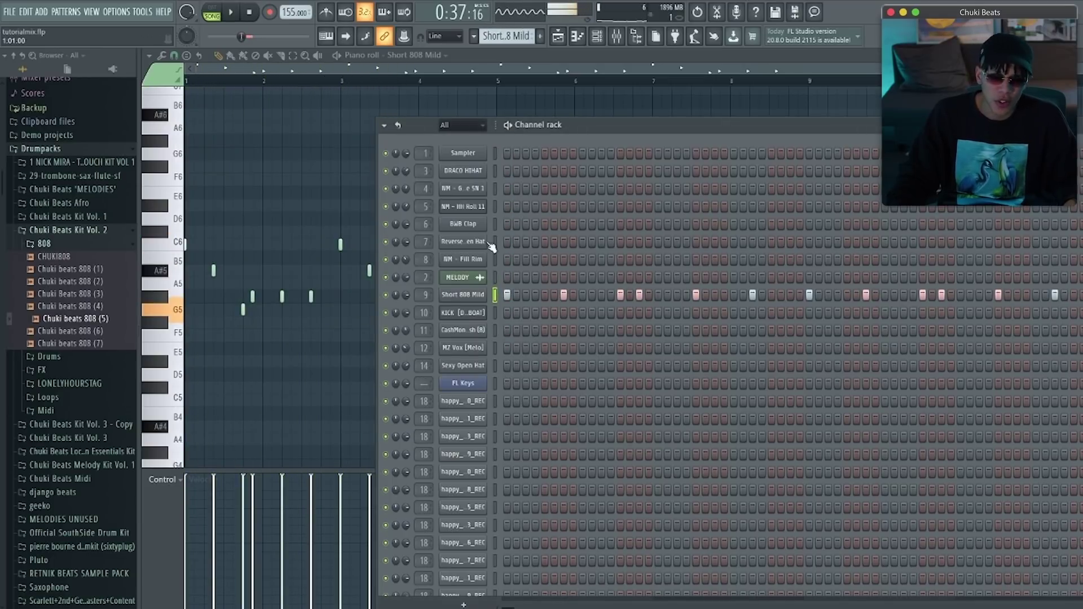
Set the Short 808 Mild channel to cut itself and set its quick fade-out to about 37%, checking it in playback.
{"action": "right_click", "coordinate": [468, 295]}
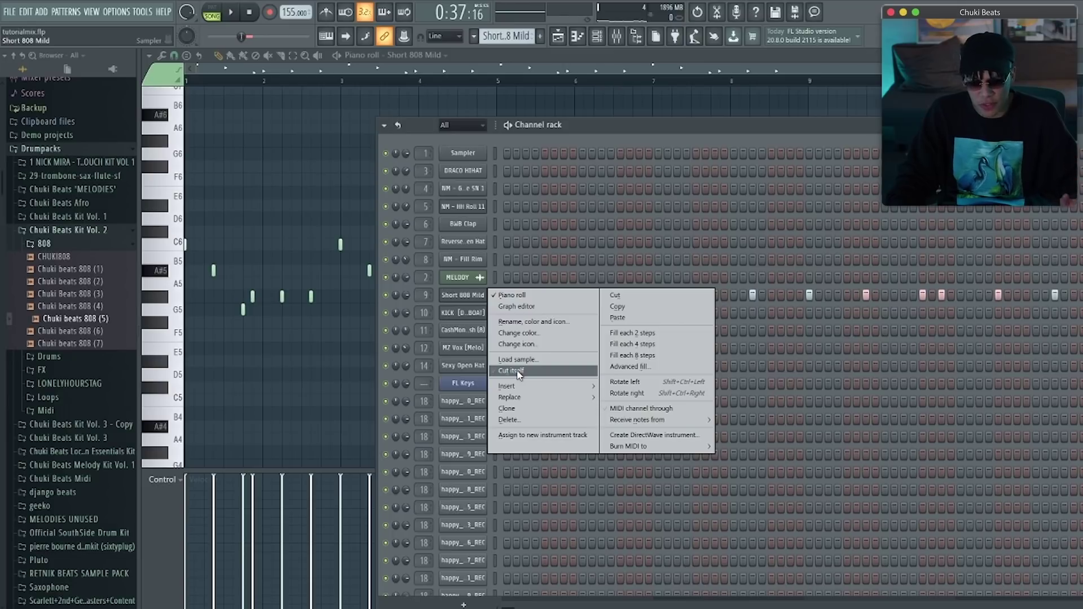
{"action": "left_click", "coordinate": [517, 372]}
{"action": "left_click", "coordinate": [468, 294]}
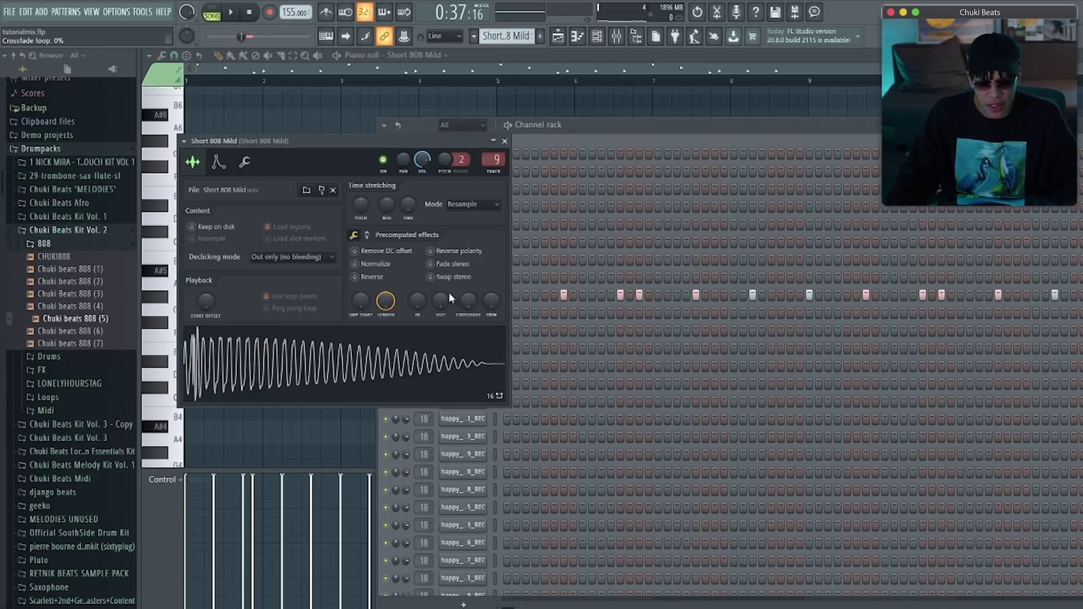
{"action": "left_click_drag", "start_coordinate": [440, 301], "coordinate": [440, 291]}
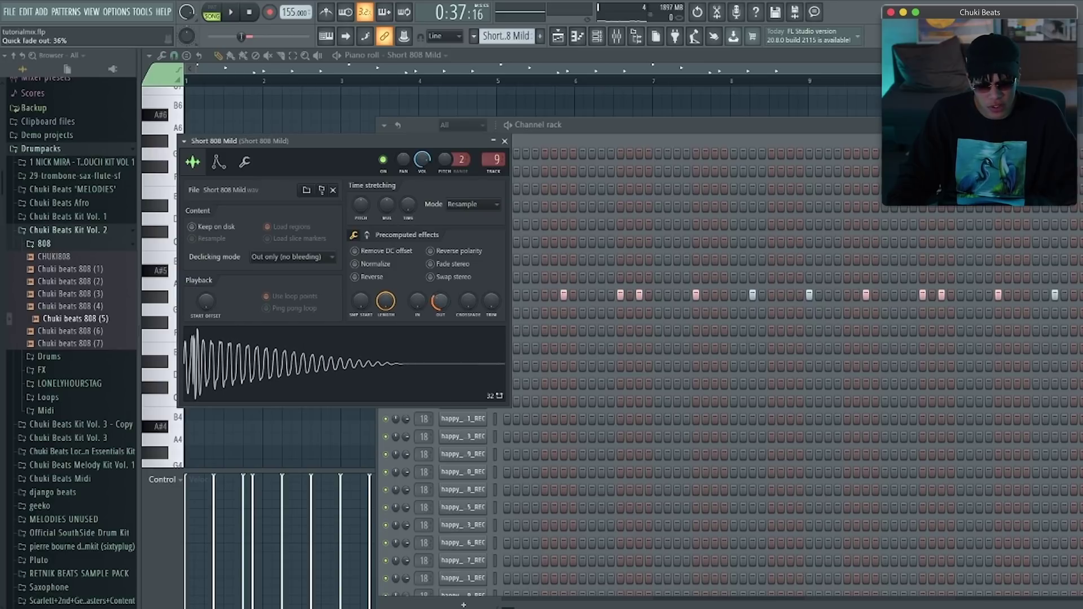
{"action": "key", "text": "space"}
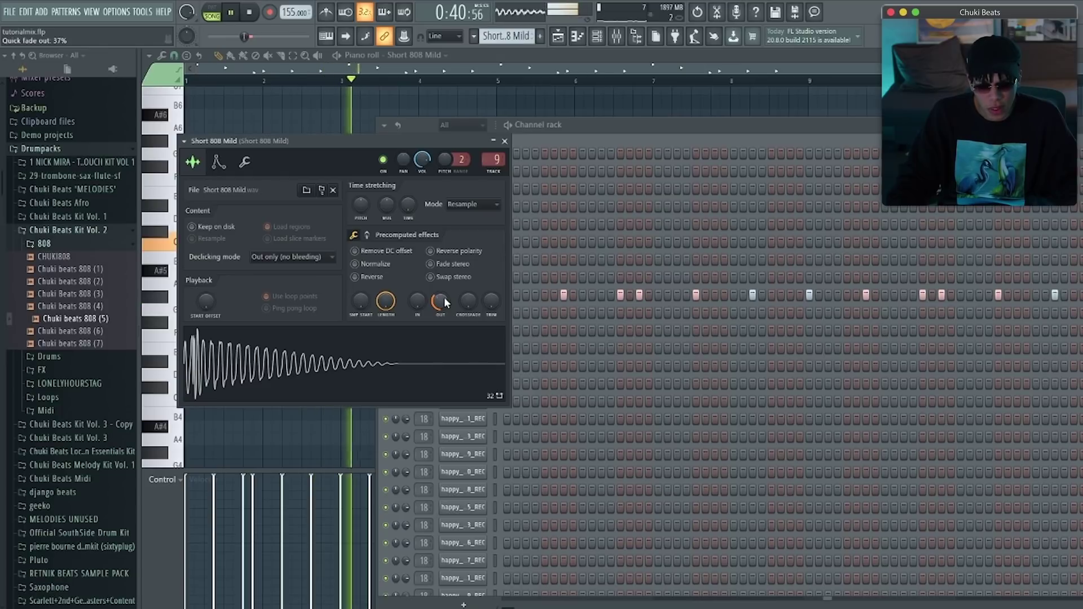
{"action": "key", "text": "space"}
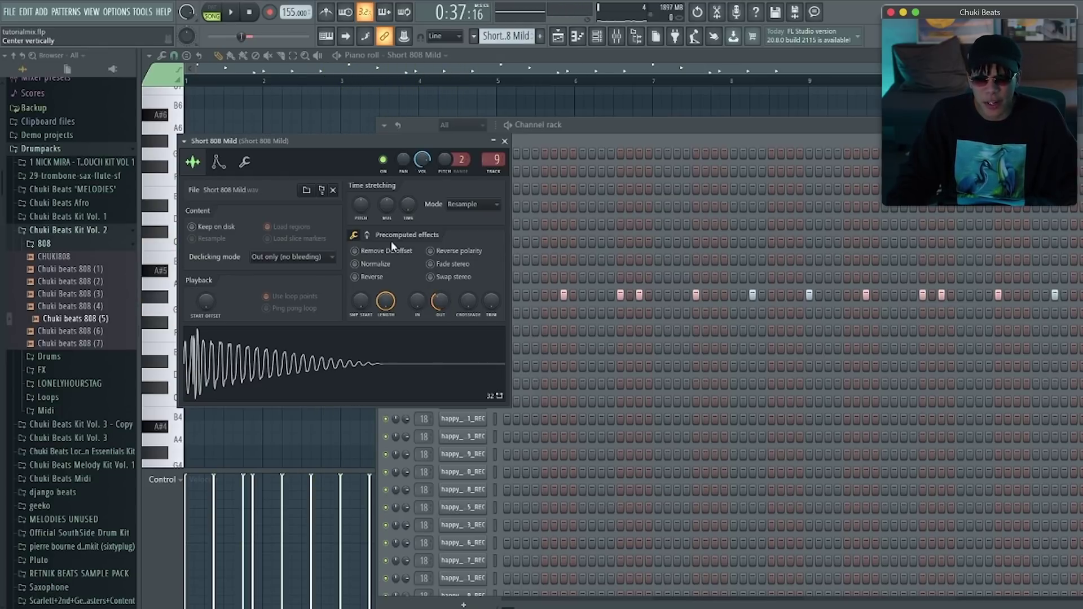
Raise the precomputed Boost of the Short 808 Mild sample slightly while auditioning it in the loop.
{"action": "left_click", "coordinate": [369, 235]}
{"action": "left_click_drag", "start_coordinate": [362, 257], "coordinate": [362, 252]}
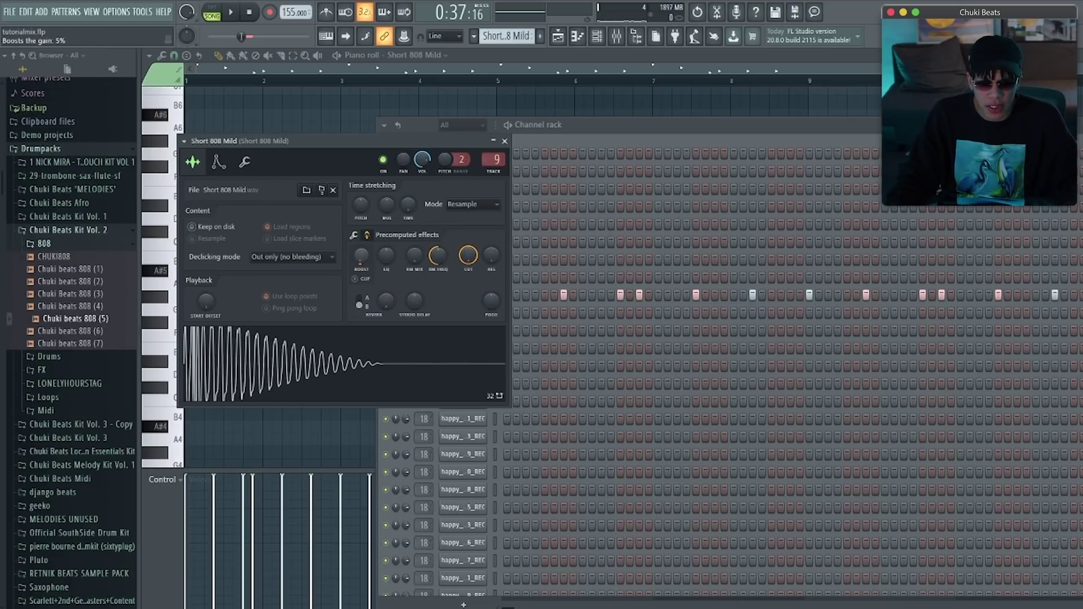
{"action": "key", "text": "space"}
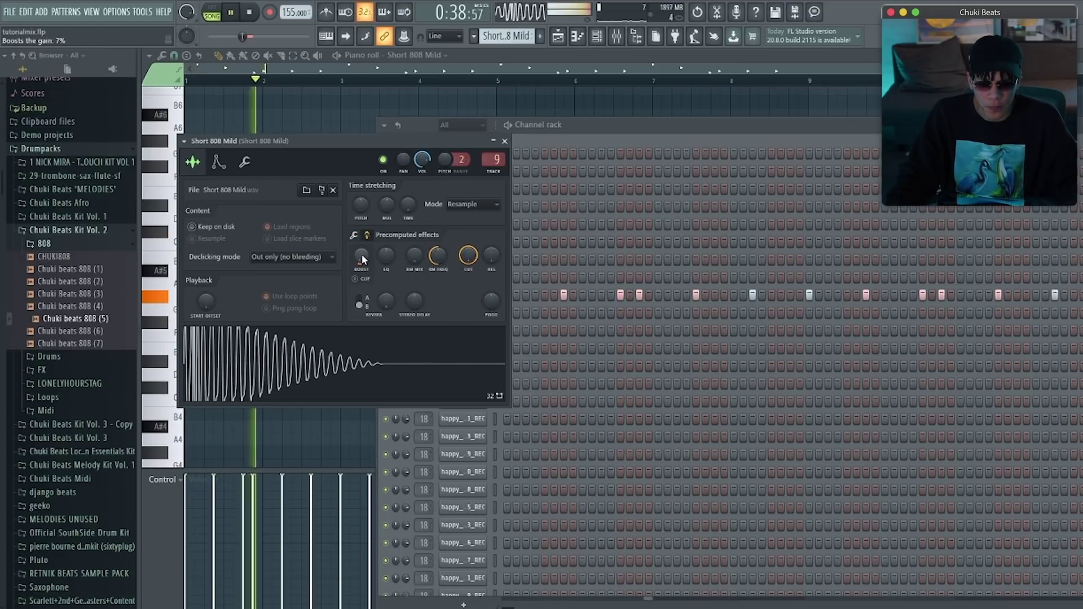
{"action": "left_click_drag", "start_coordinate": [361, 254], "coordinate": [361, 251]}
{"action": "key", "text": "space"}
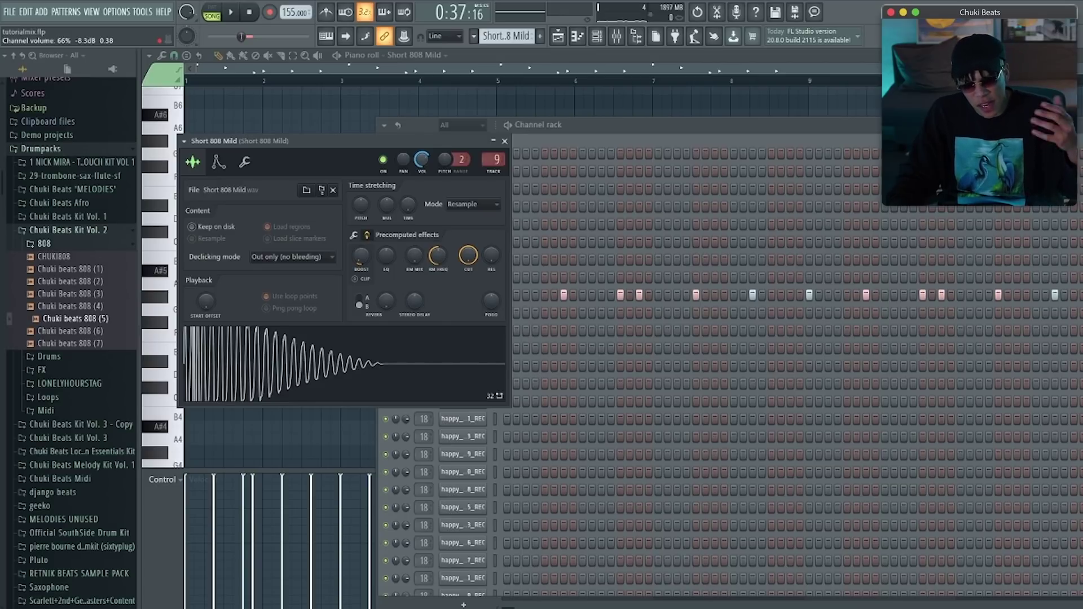
Play the loop and set the Short 808 Mild channel volume to about 65%.
{"action": "key", "text": "space"}
{"action": "left_click_drag", "start_coordinate": [424, 159], "coordinate": [424, 158]}
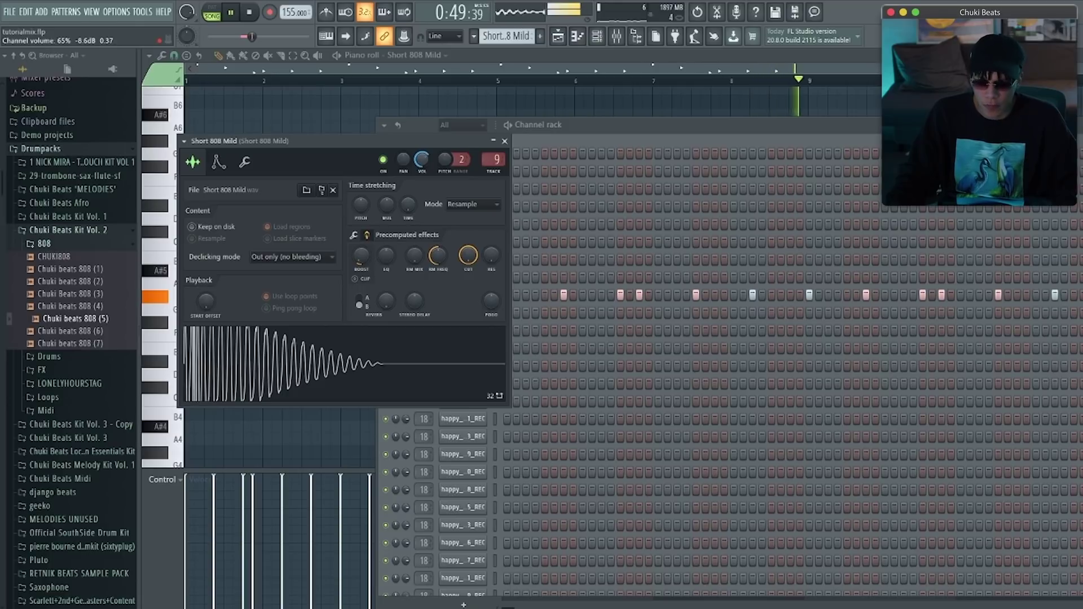
{"action": "key", "text": "space"}
{"action": "left_click", "coordinate": [602, 131]}
{"action": "left_click", "coordinate": [318, 145]}
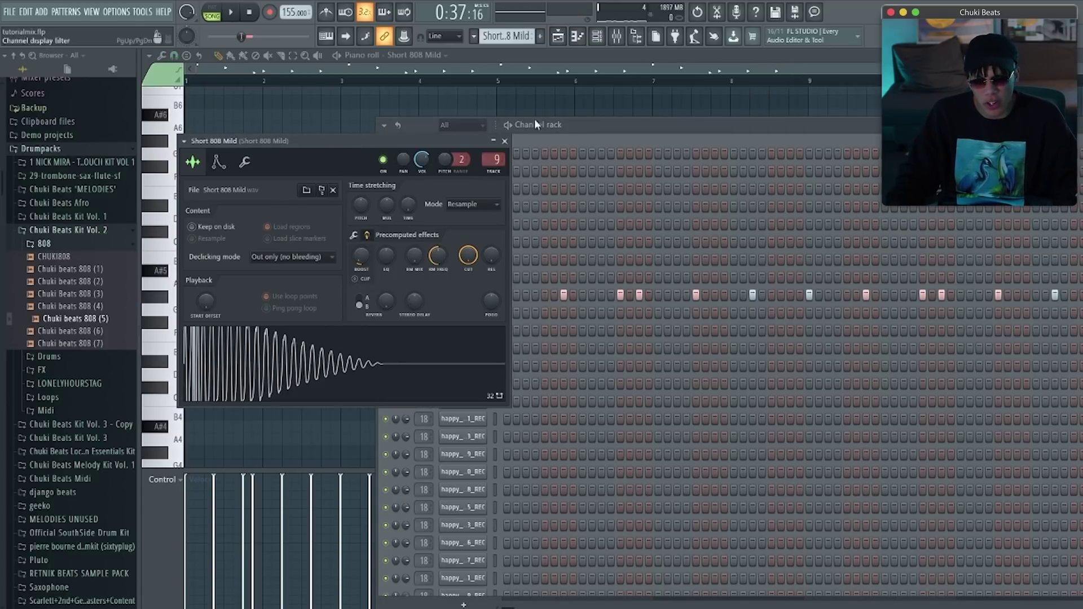
Unmute the KICK [DRIVE THE BOAT] on Track 9 of the Playlist and display its pattern in the Piano roll.
{"action": "left_click", "coordinate": [559, 37]}
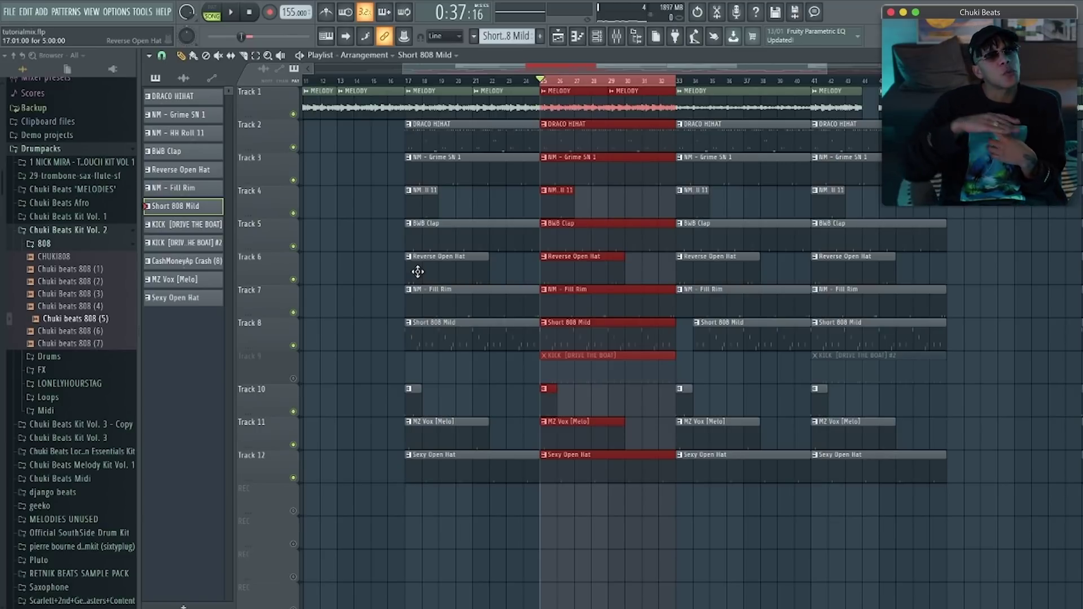
{"action": "left_click", "coordinate": [293, 377]}
{"action": "double_click", "coordinate": [596, 364]}
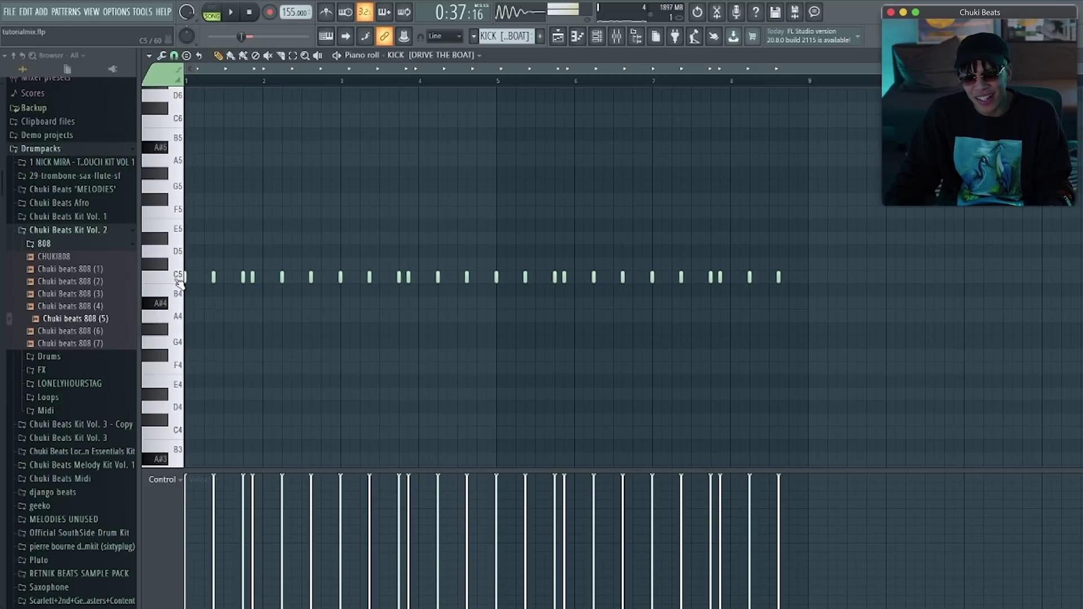
Check the kick's sample settings, then lower its channel volume to about 59% while the loop plays.
{"action": "left_click", "coordinate": [599, 37]}
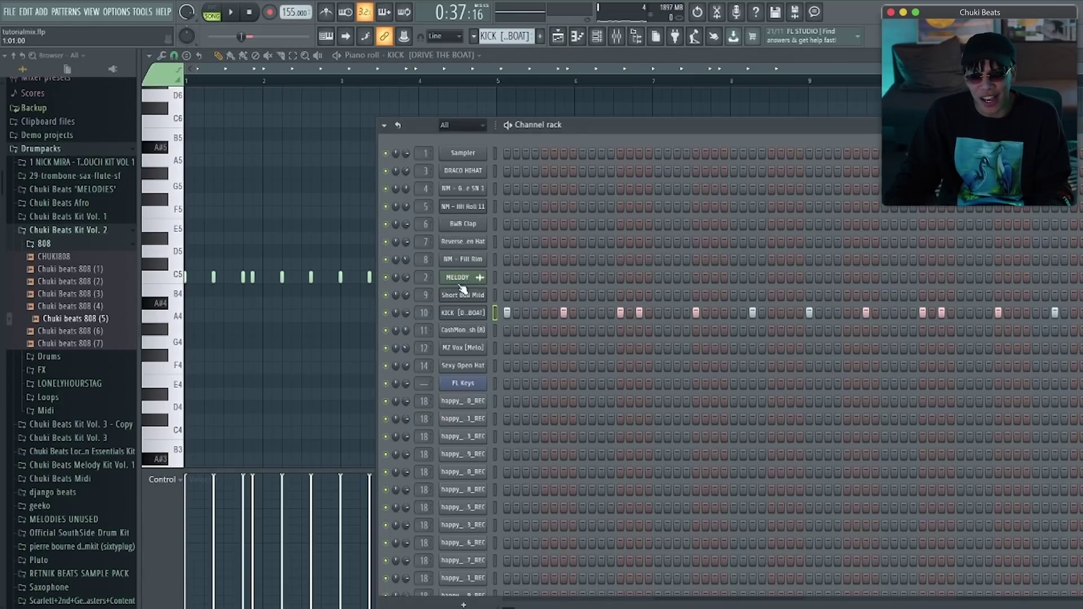
{"action": "left_click", "coordinate": [456, 313]}
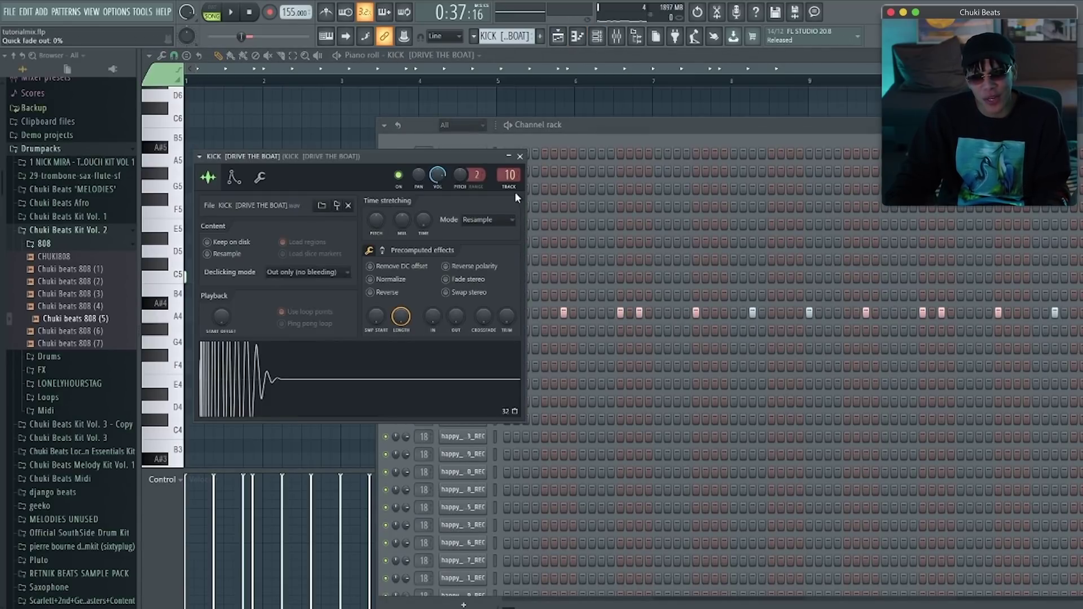
{"action": "left_click", "coordinate": [520, 157]}
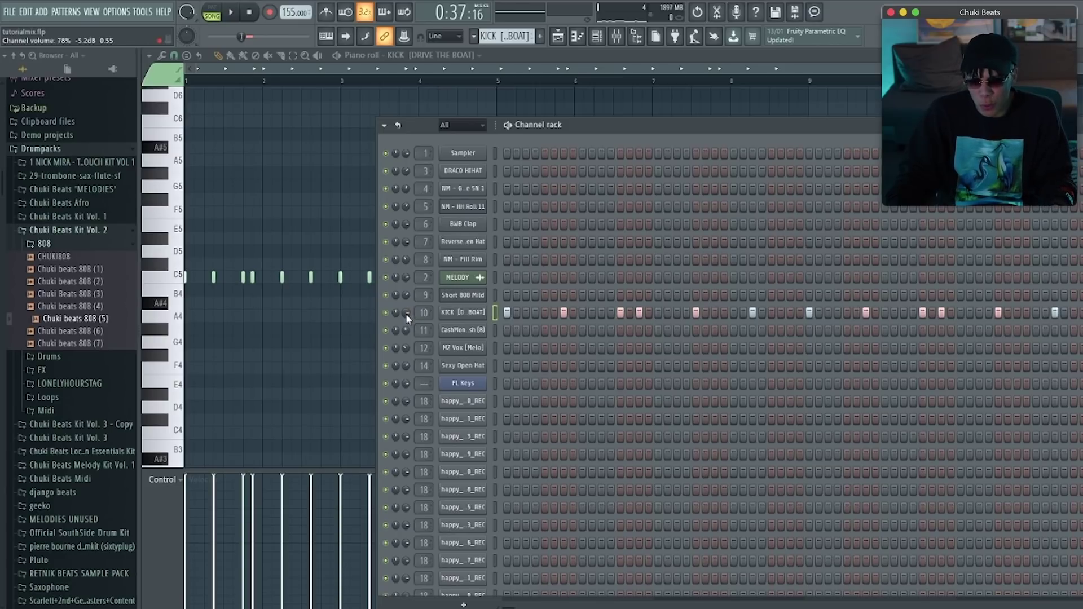
{"action": "key", "text": "space"}
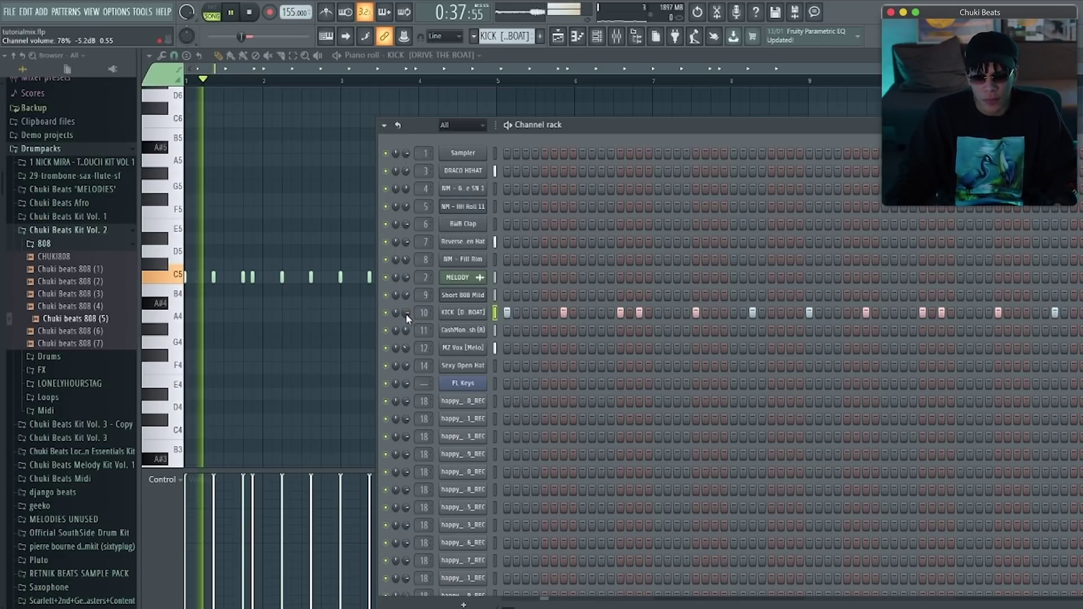
{"action": "left_click_drag", "start_coordinate": [405, 313], "coordinate": [408, 313]}
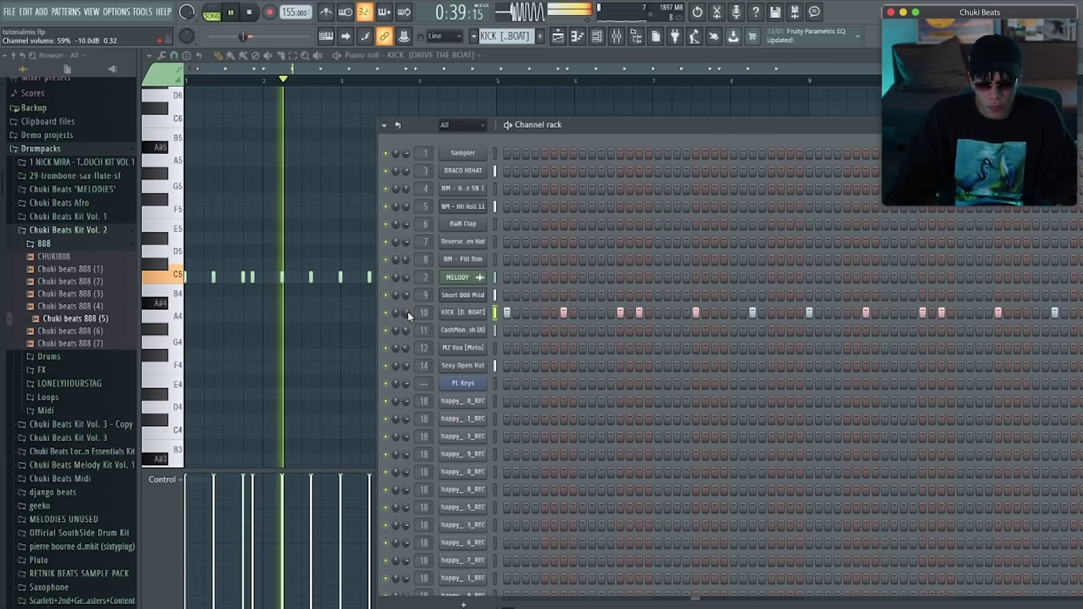
{"action": "key", "text": "space"}
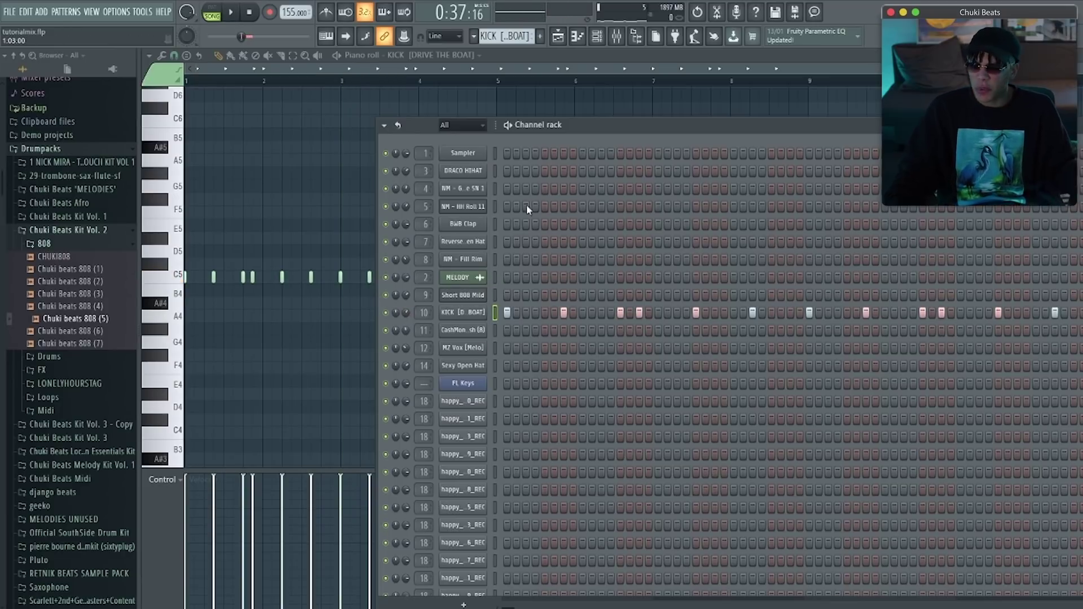